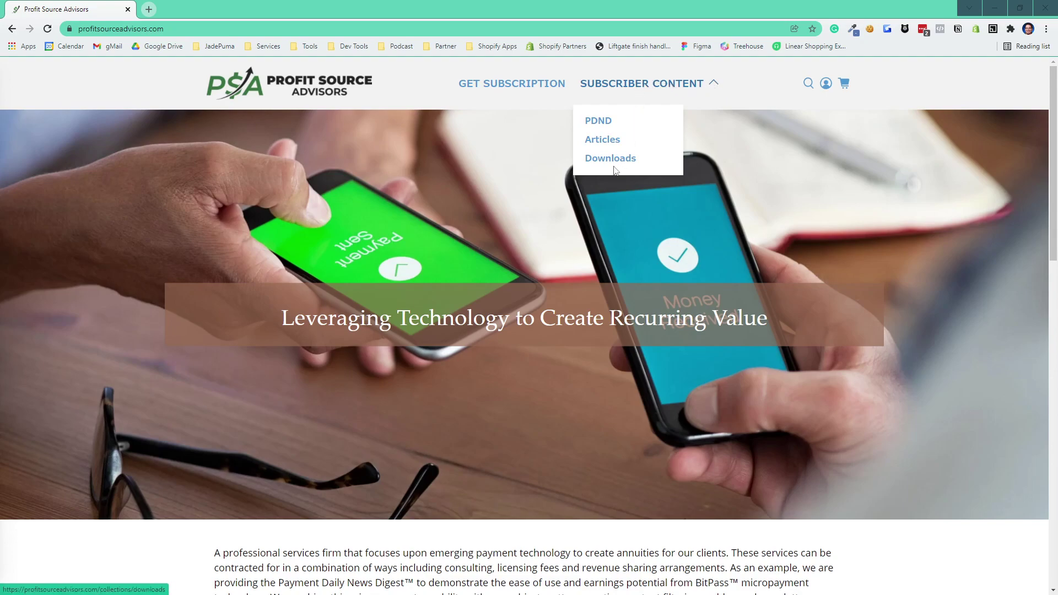
Step: While logged out, open subscriber Articles and Downloads; each redirects to Customer Login
click(605, 145)
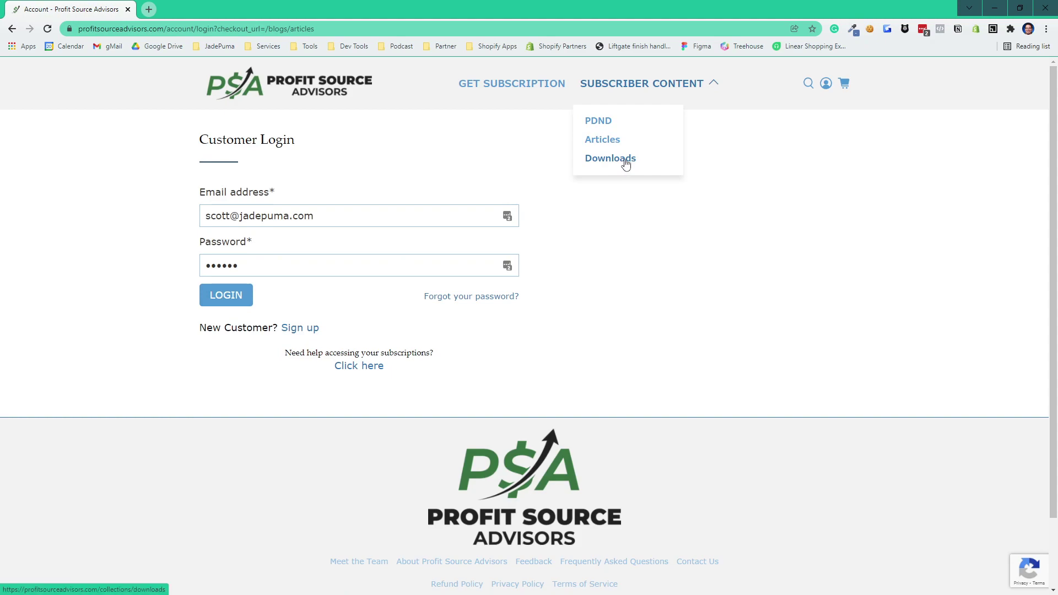
click(626, 165)
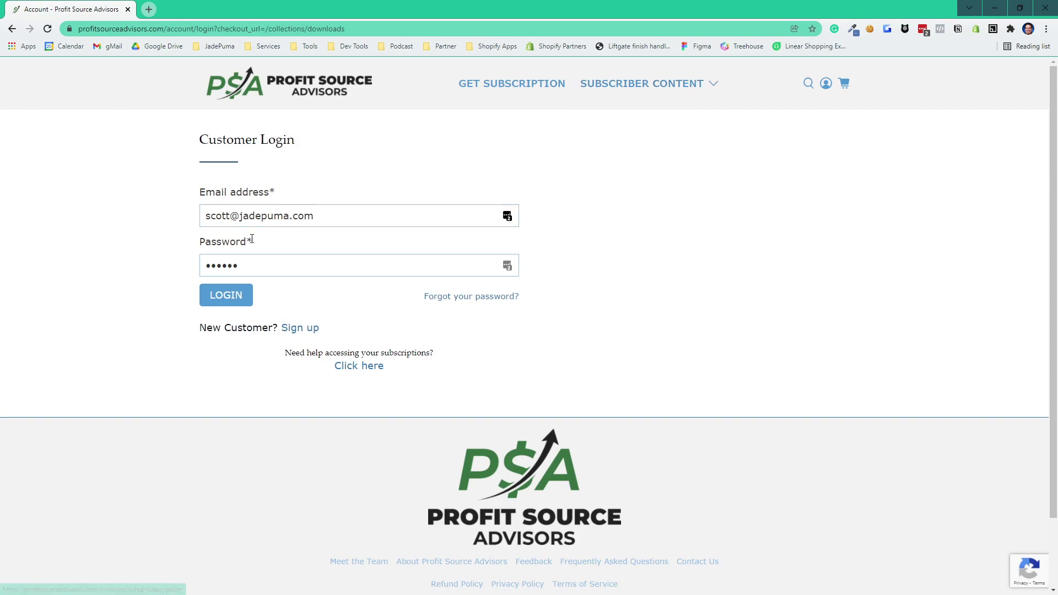
Step: Re-test the Downloads and Articles login redirects, then bring Sublime Text up maximized
click(607, 159)
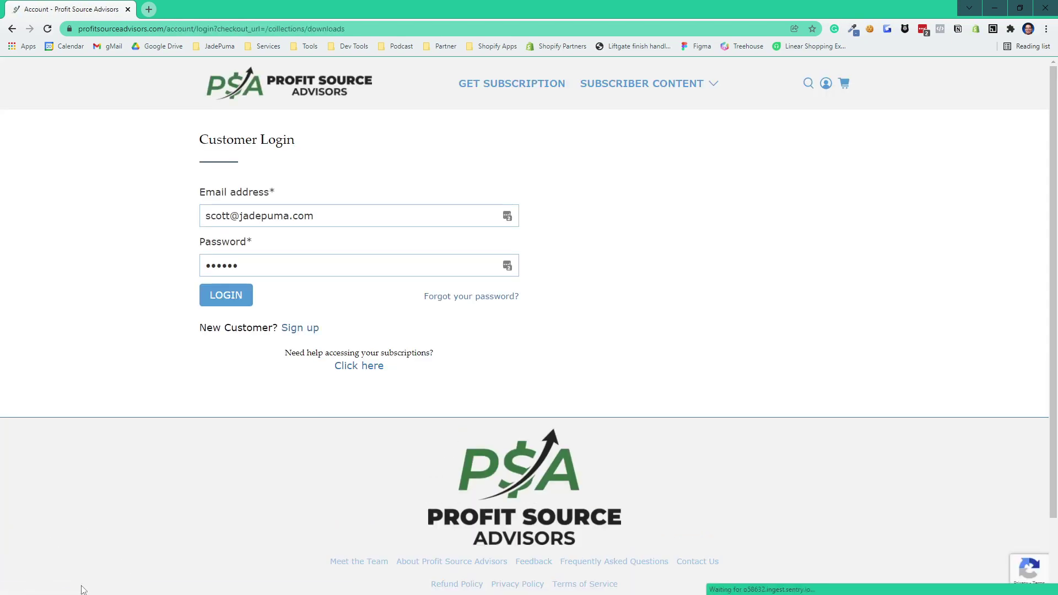
click(82, 589)
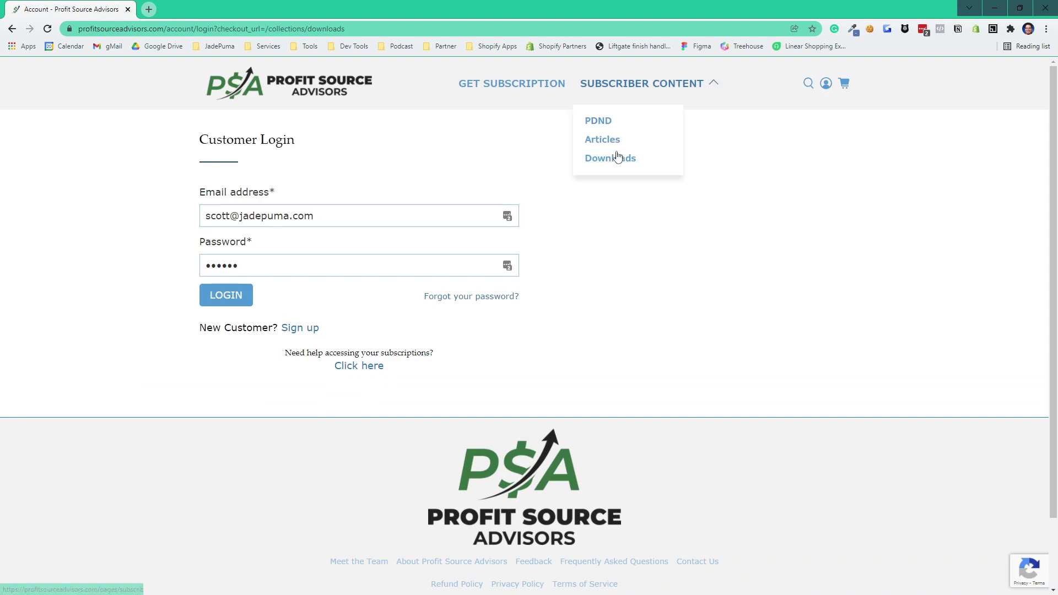
mouse_move(641, 83)
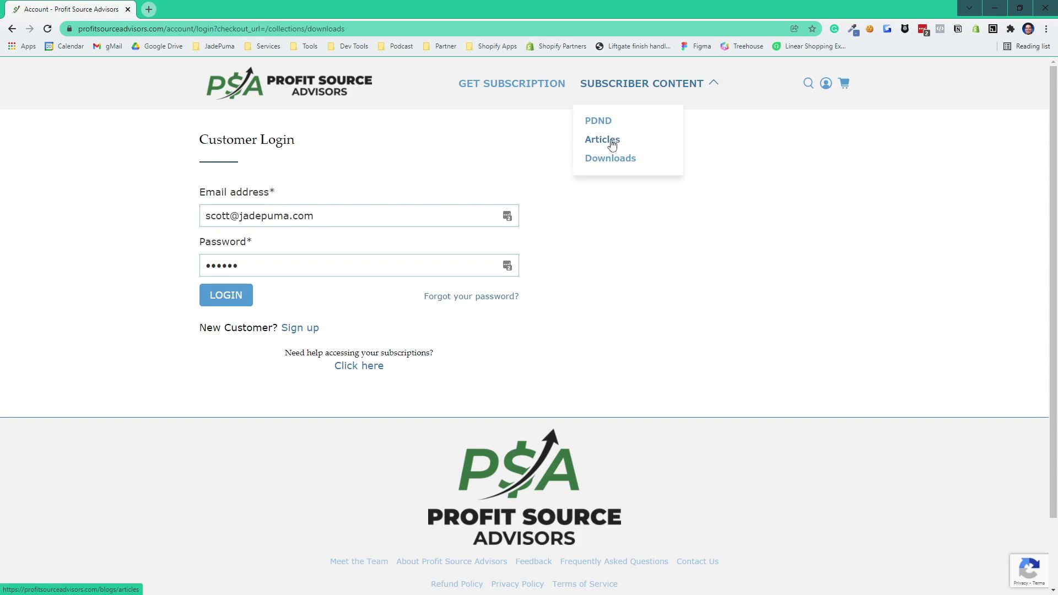
click(612, 145)
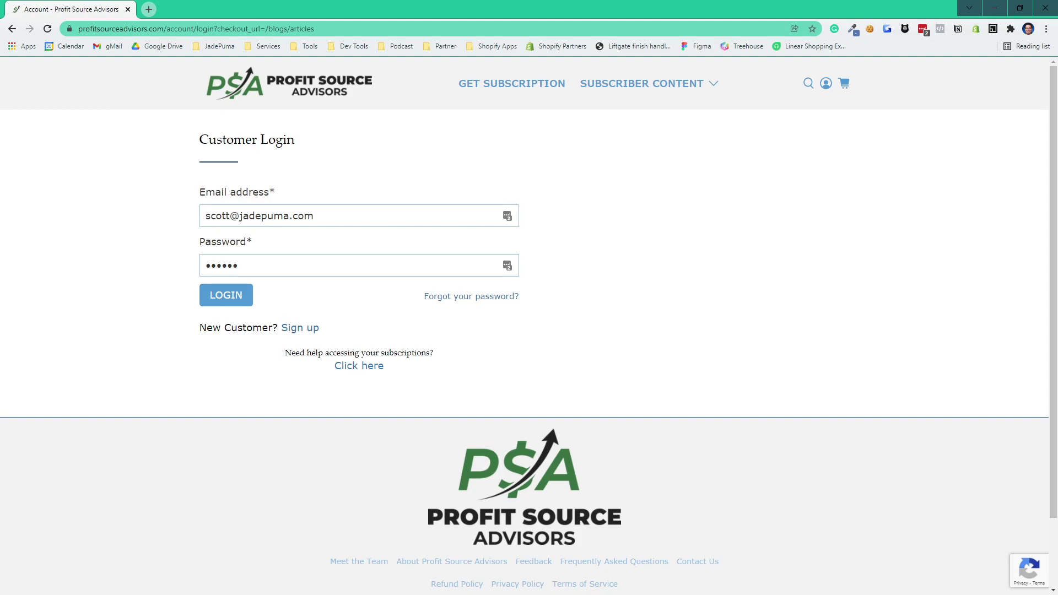
double_click(314, 71)
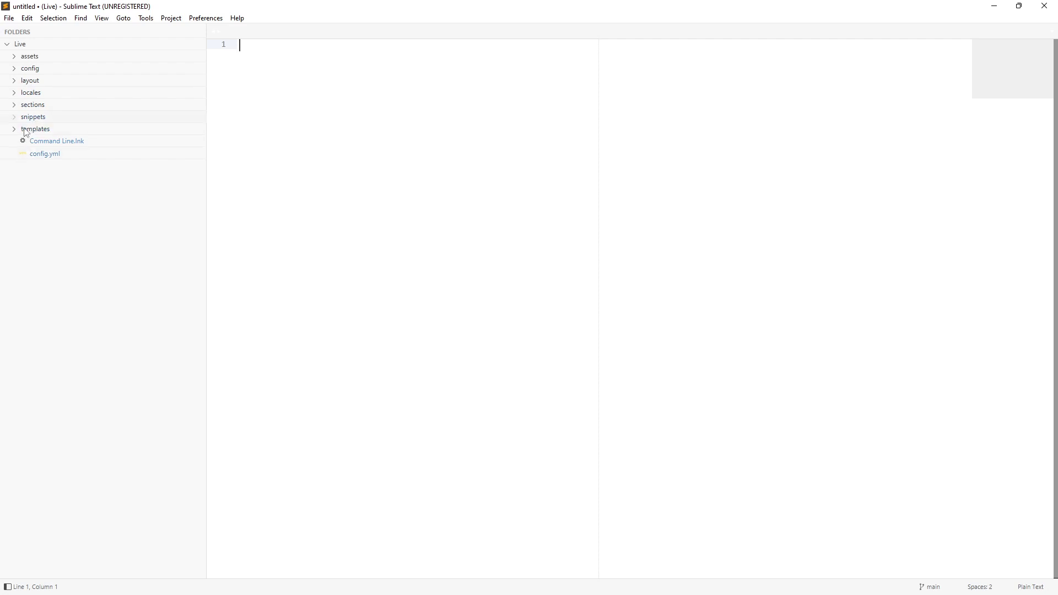
Step: Open layout/theme.liquid and highlight the login redirect code on lines 5–16
click(15, 81)
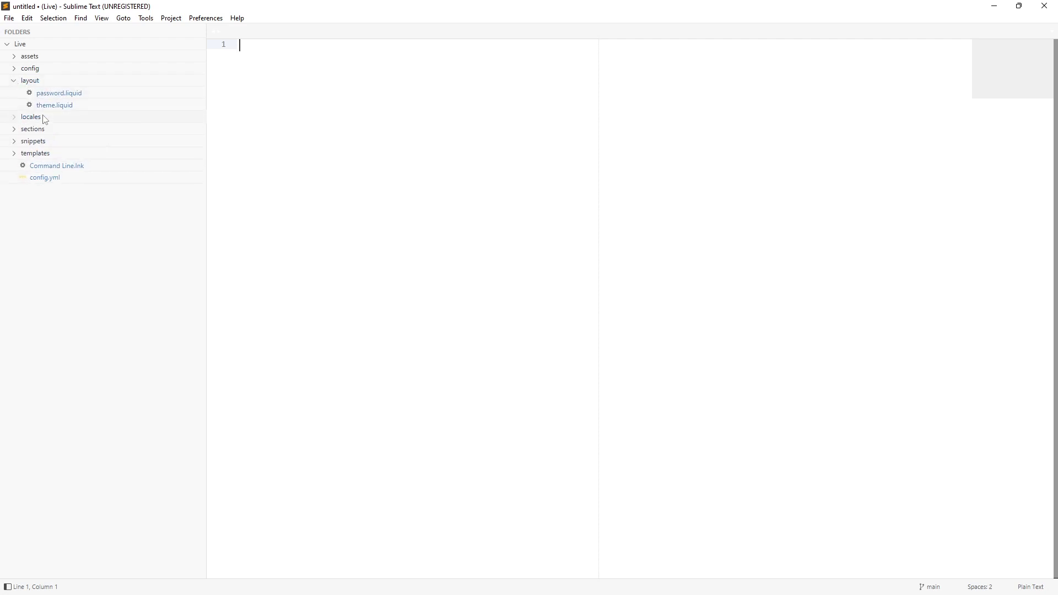
click(52, 107)
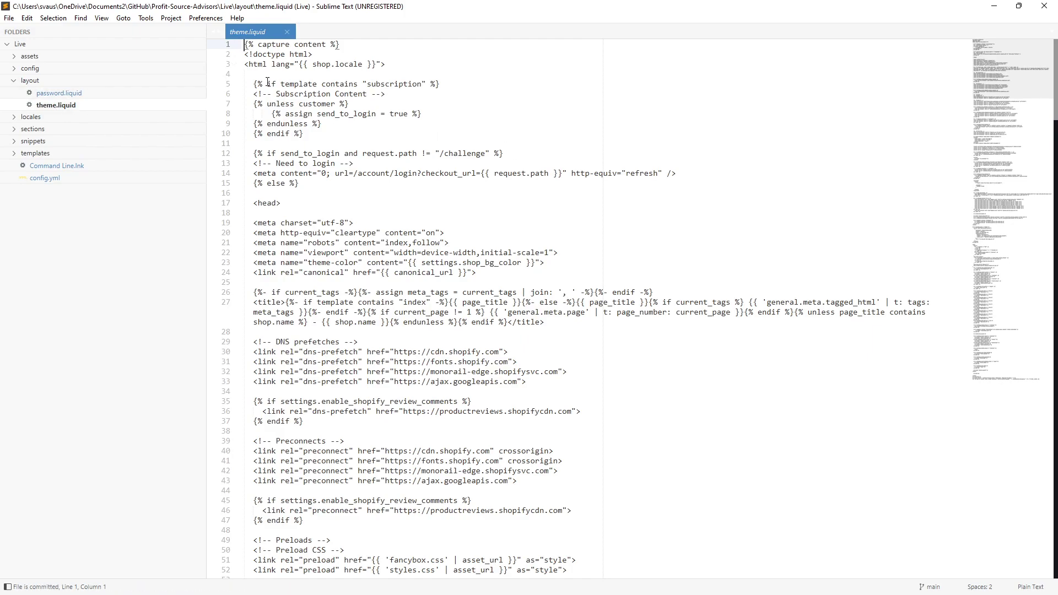
click(250, 84)
drag(249, 84, 327, 190)
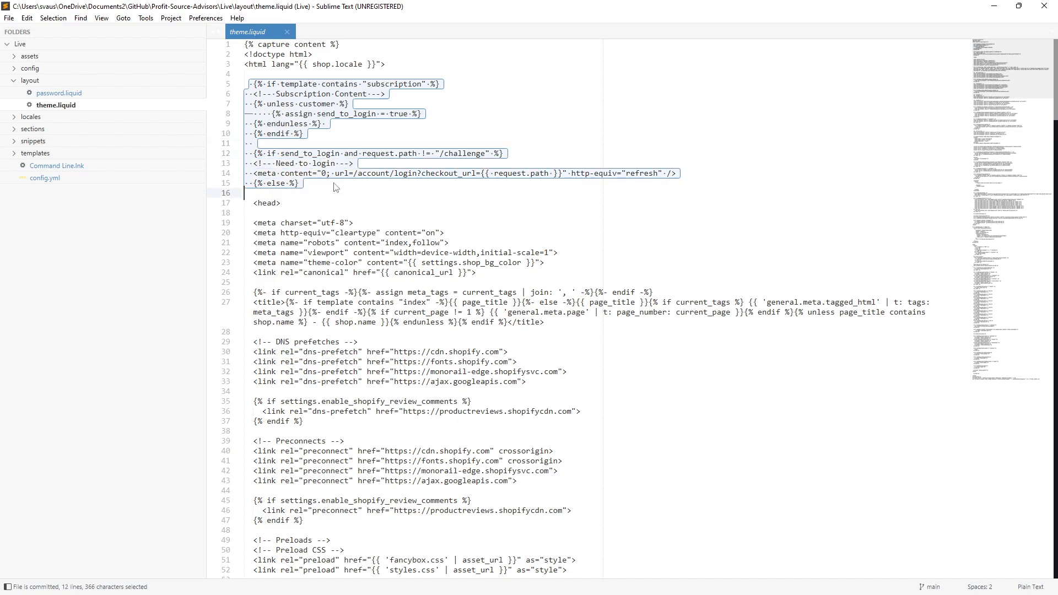
Step: Highlight the line 5 template condition and the word 'subscription' in it
click(455, 85)
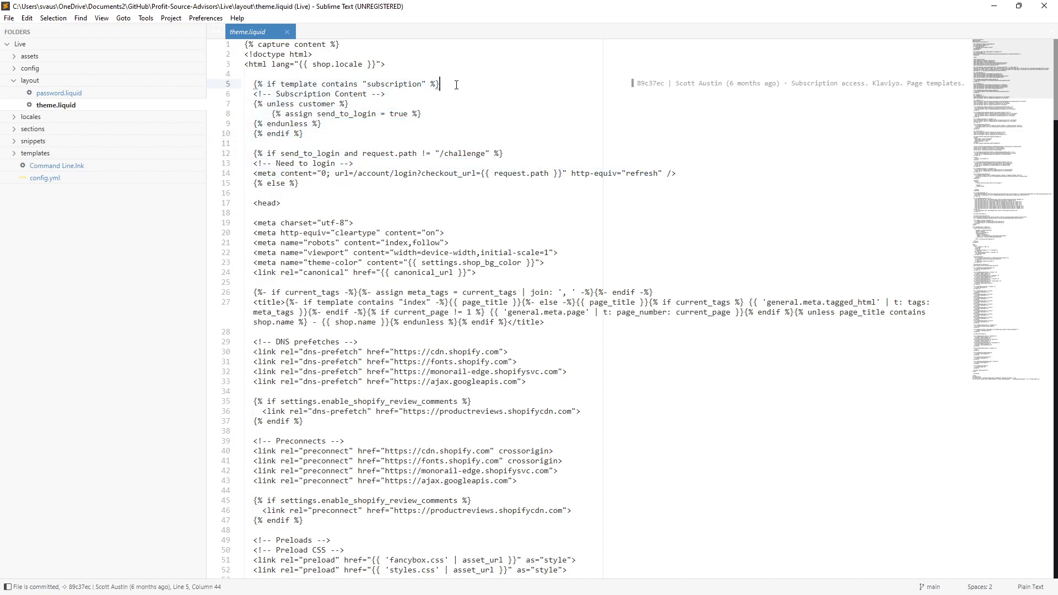
shift+click(237, 85)
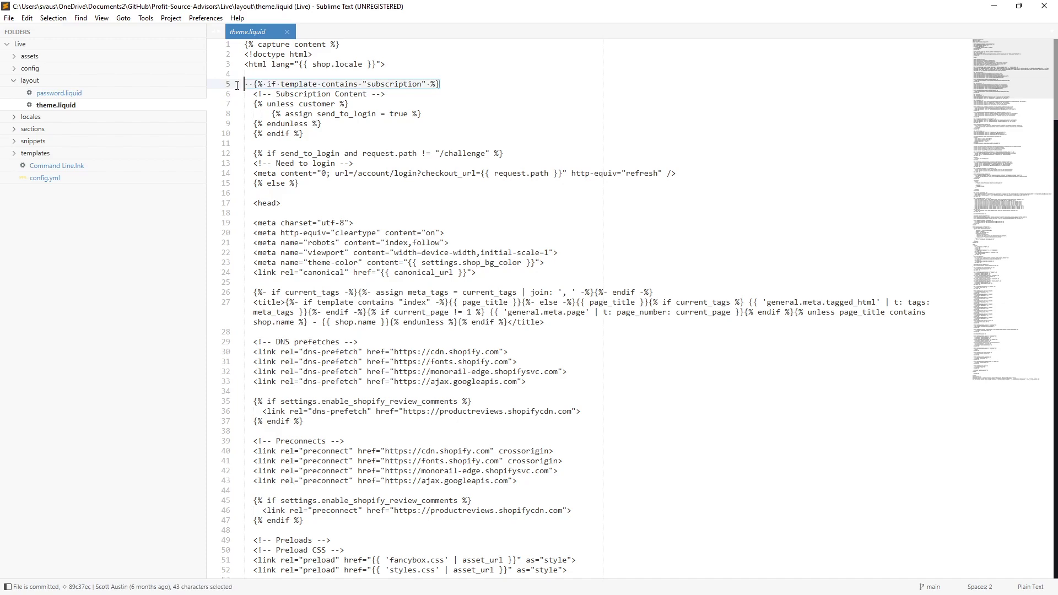
click(385, 84)
double_click(385, 84)
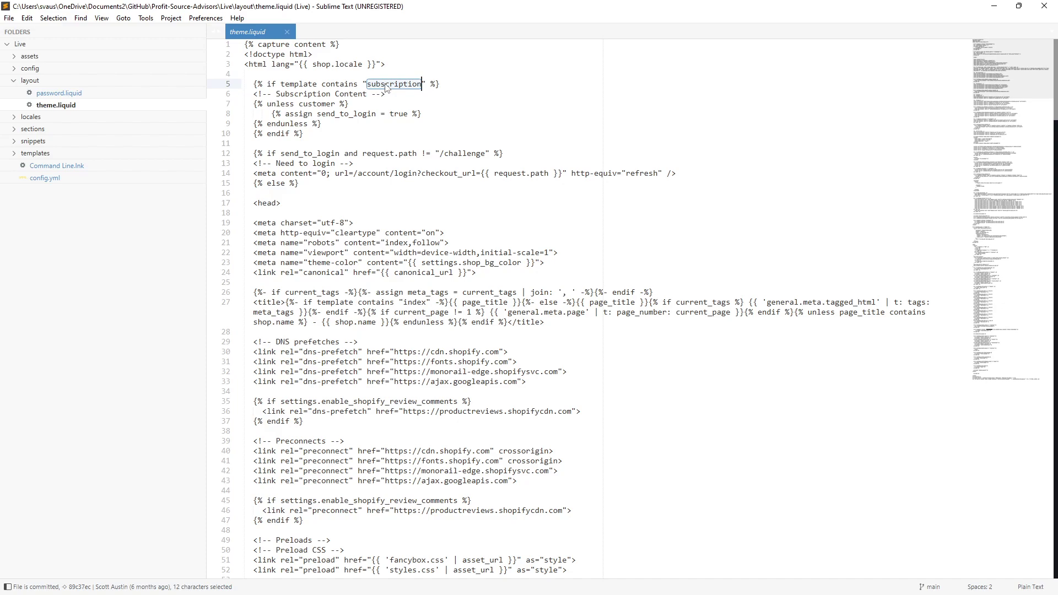
Step: In templates, compare article, blog, collection and product files with their .subscription.liquid versions
click(14, 153)
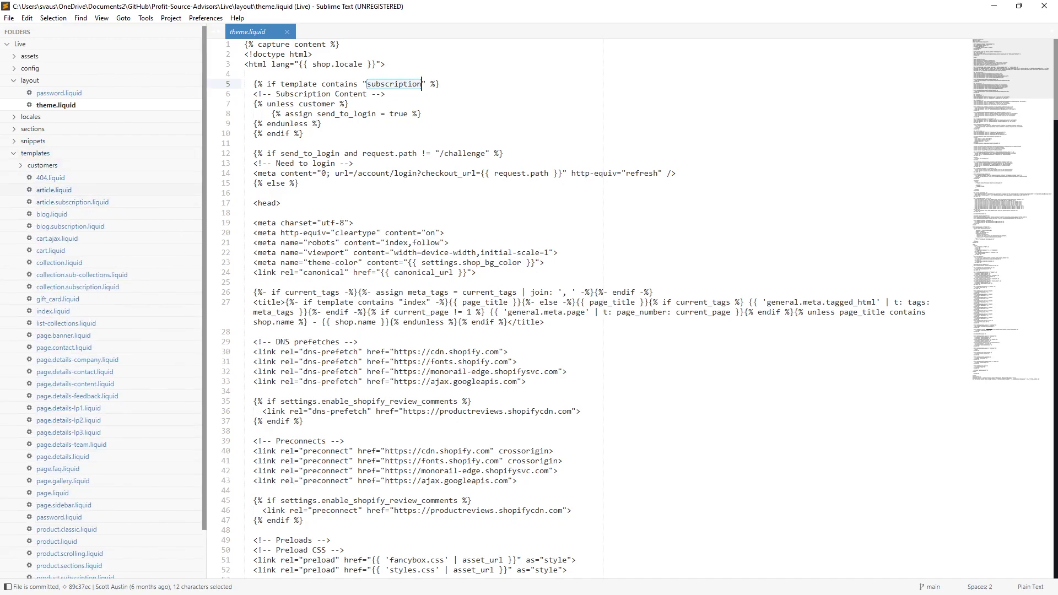
click(63, 190)
click(60, 204)
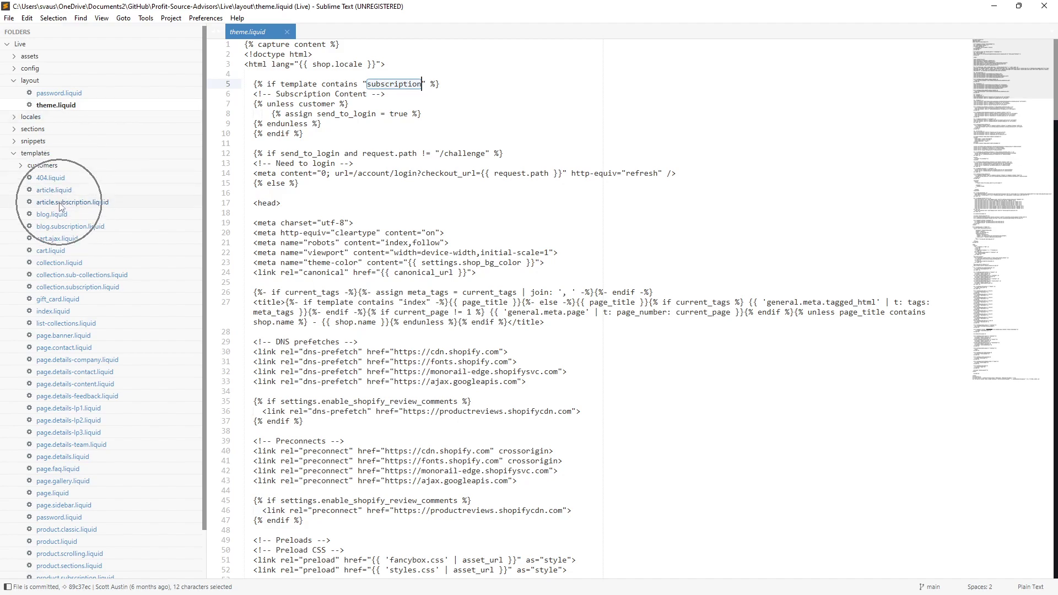
click(60, 204)
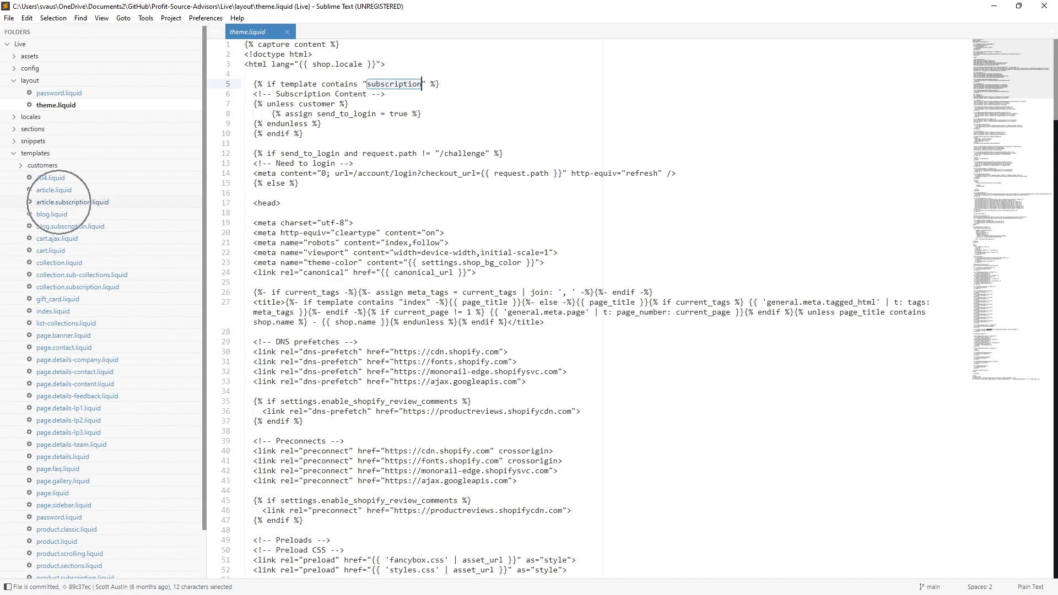
click(58, 217)
click(60, 228)
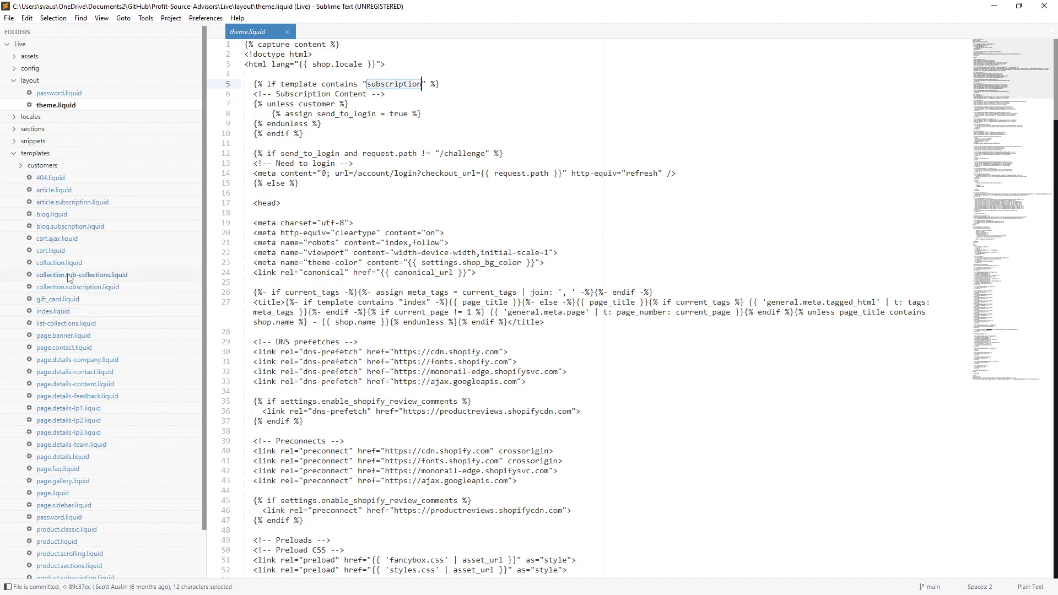
click(67, 288)
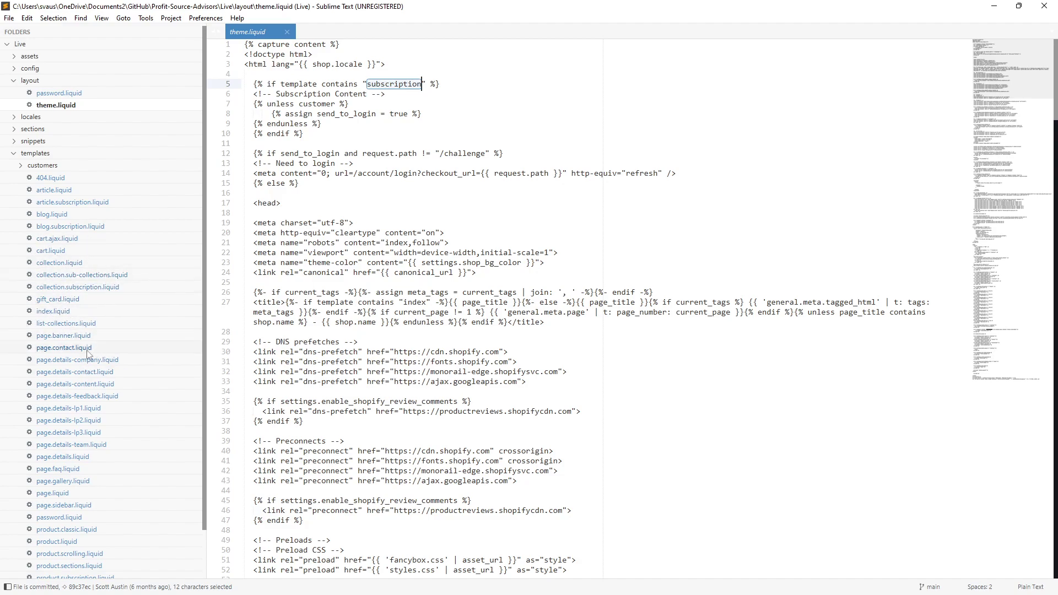
scroll(81, 532, down, 2)
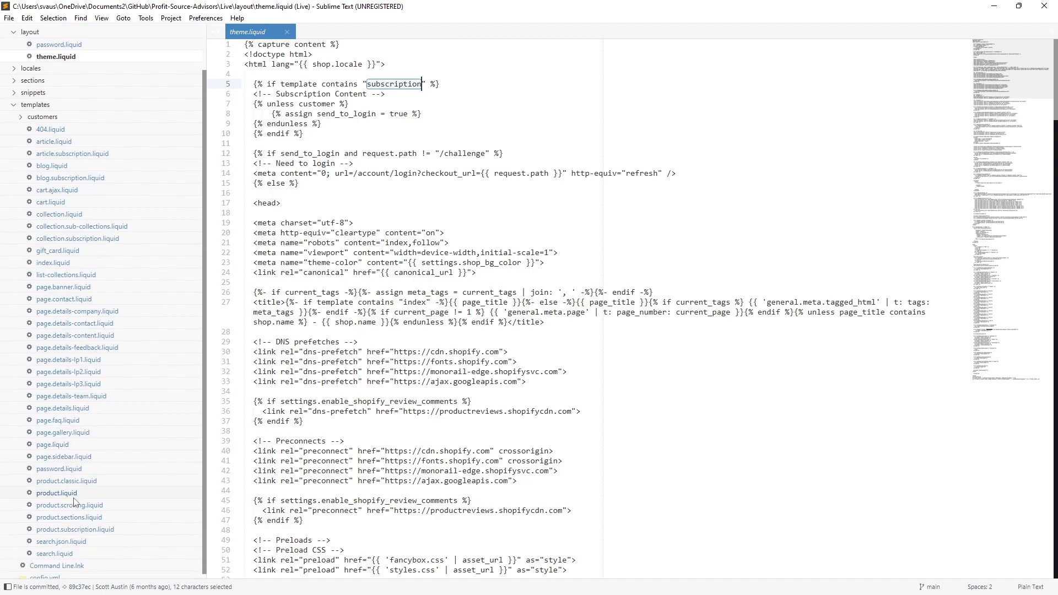
click(59, 526)
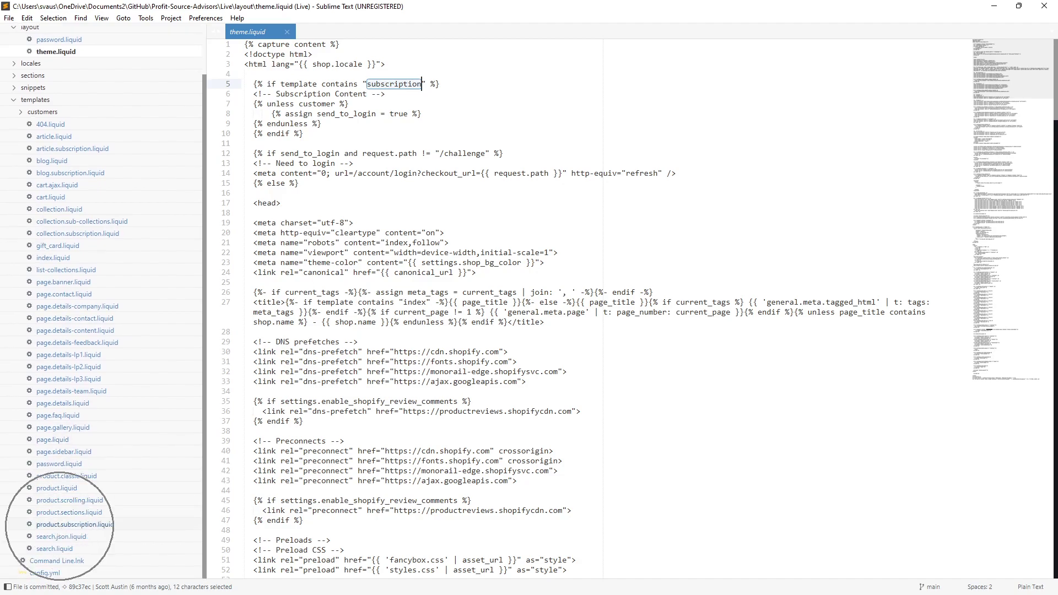
click(64, 492)
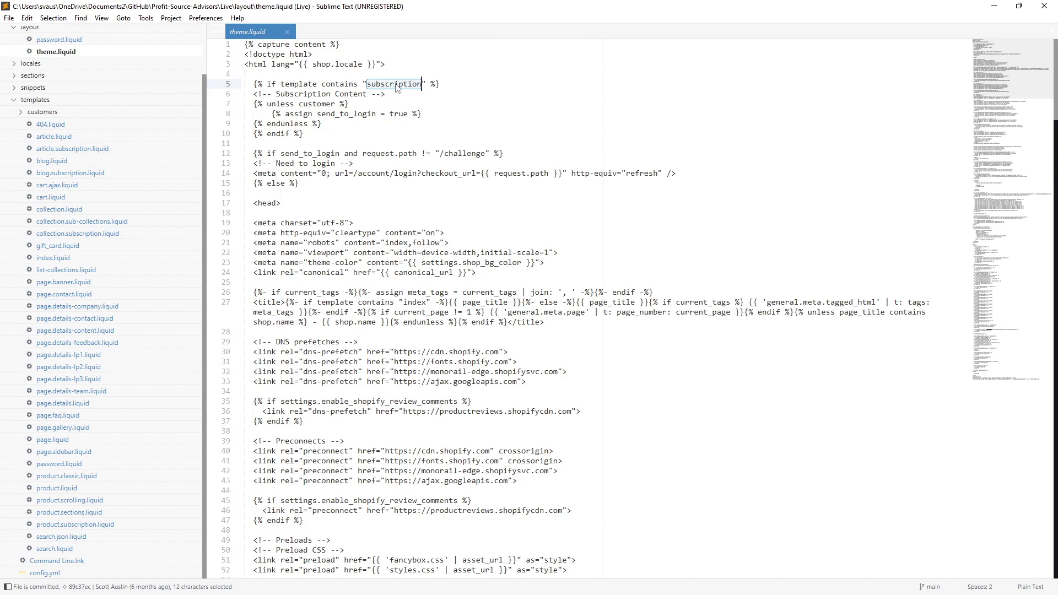
click(395, 83)
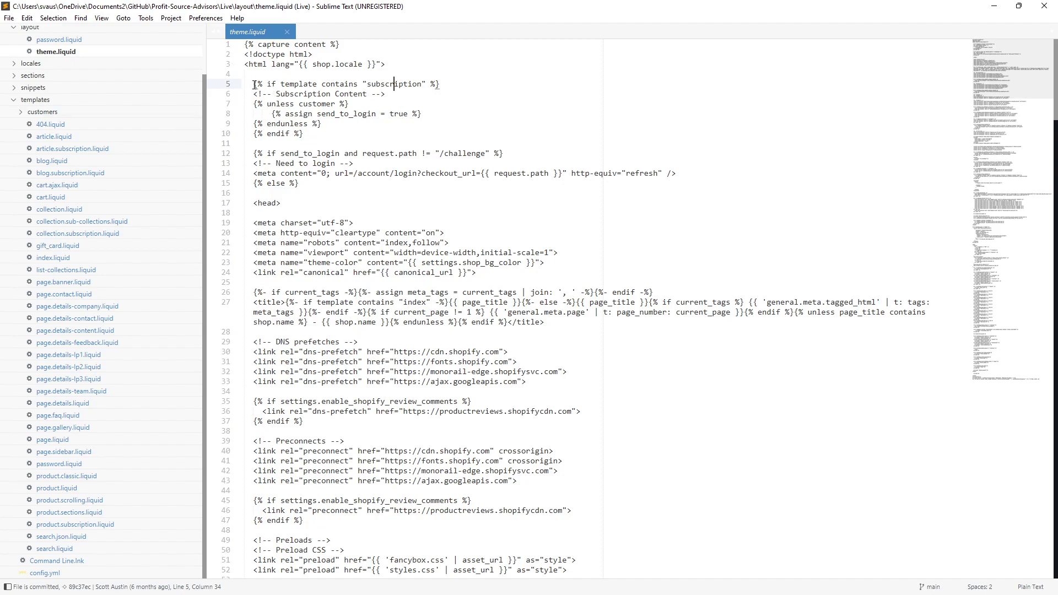
drag(254, 83, 441, 84)
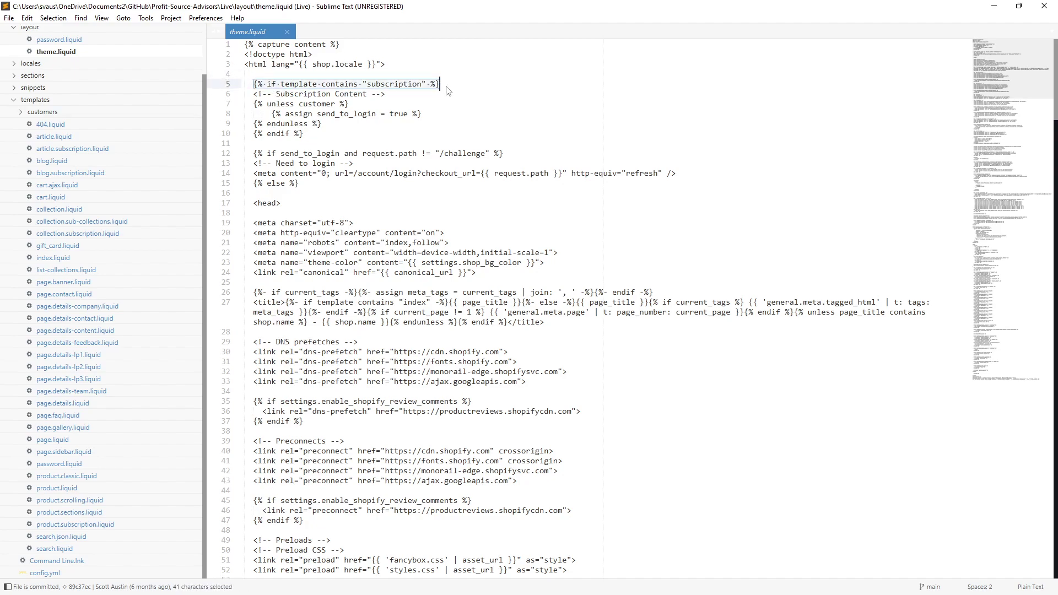
drag(255, 104, 345, 127)
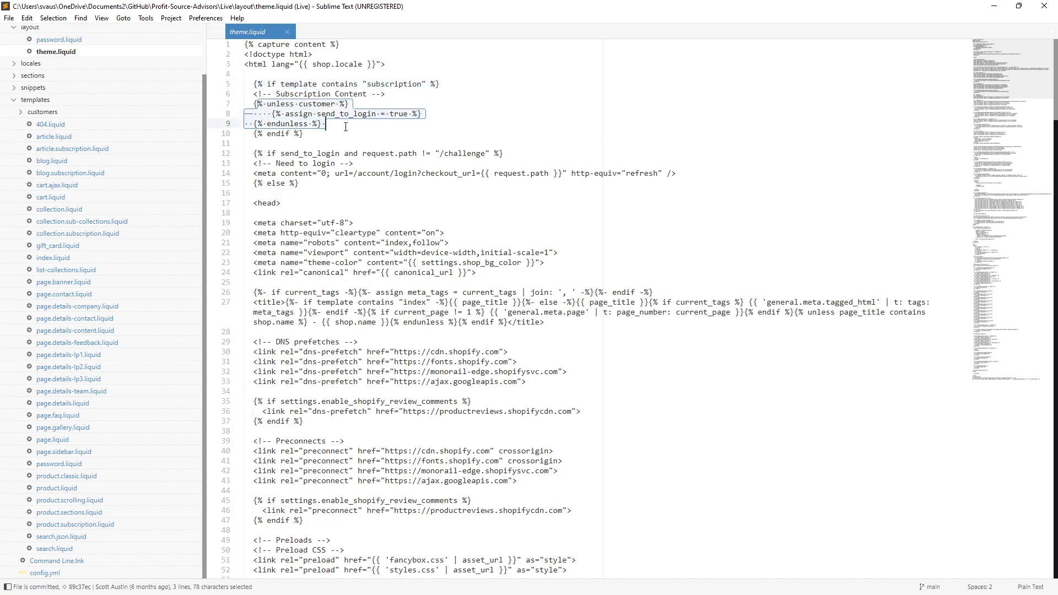
click(315, 104)
double_click(315, 104)
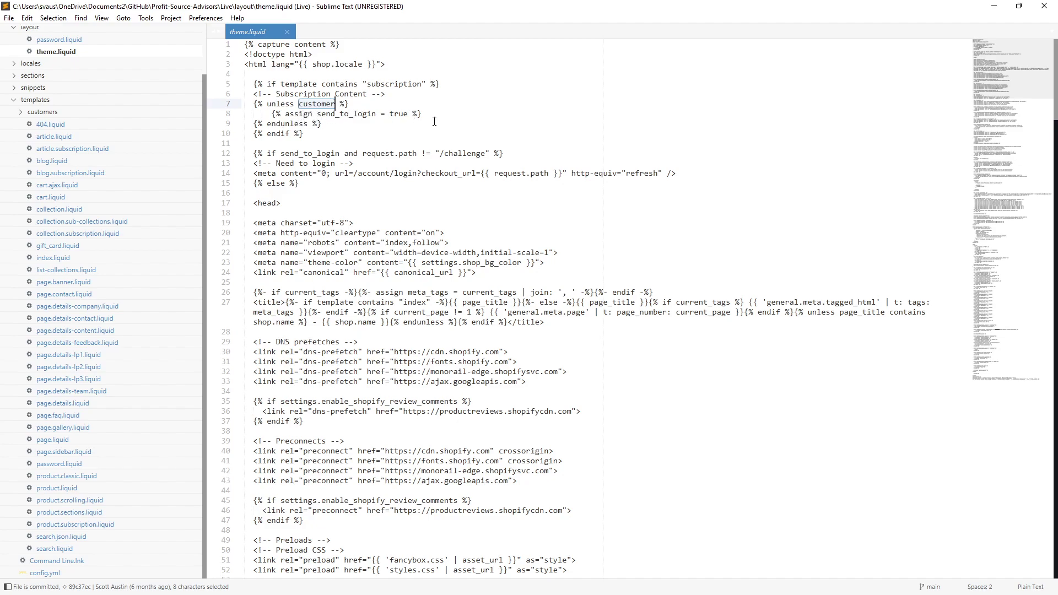
click(266, 154)
double_click(315, 152)
click(339, 153)
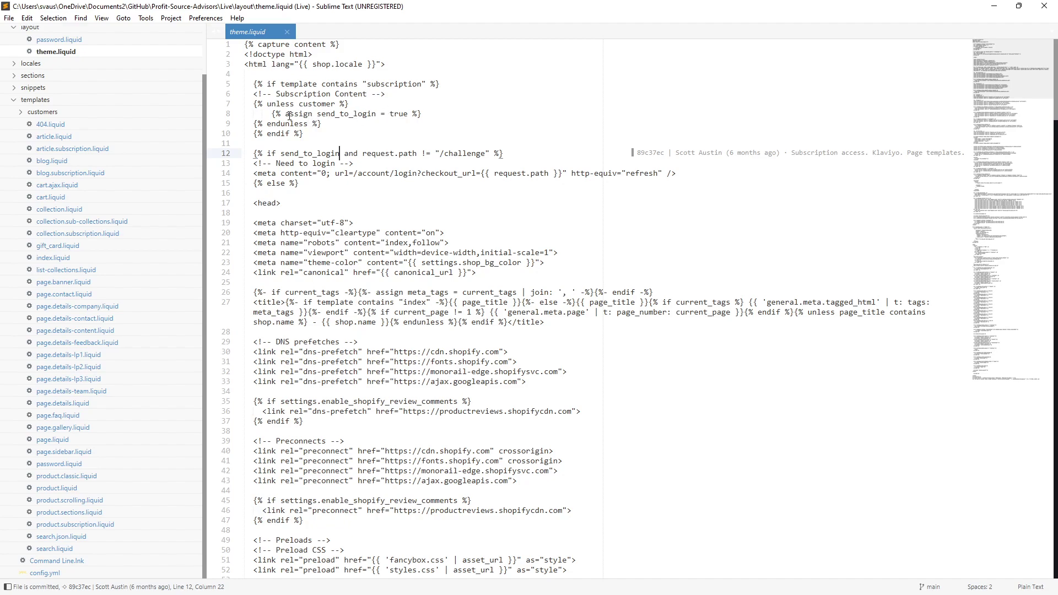
drag(277, 83, 304, 134)
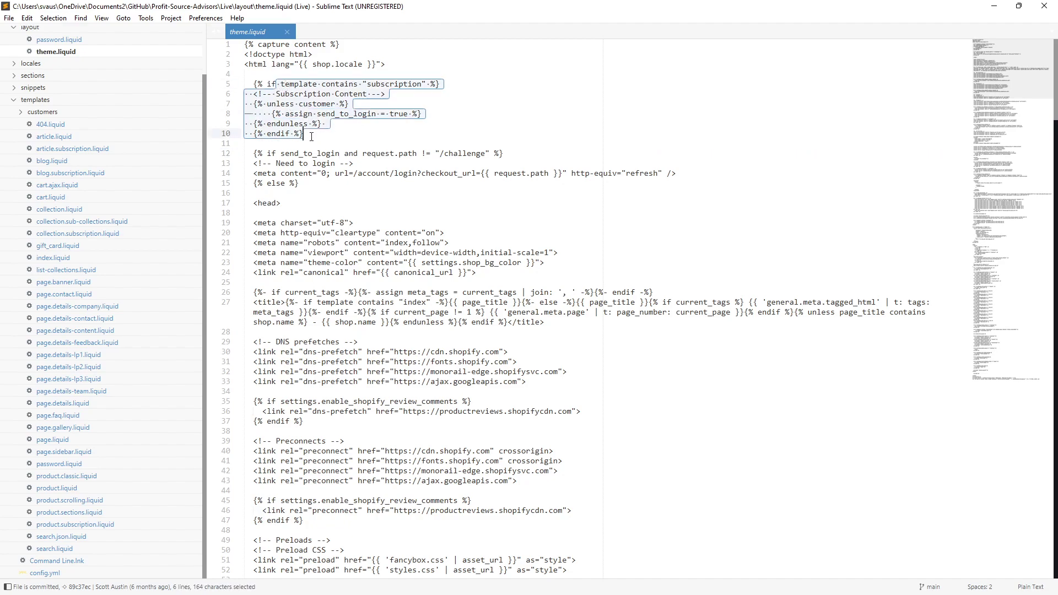
click(307, 83)
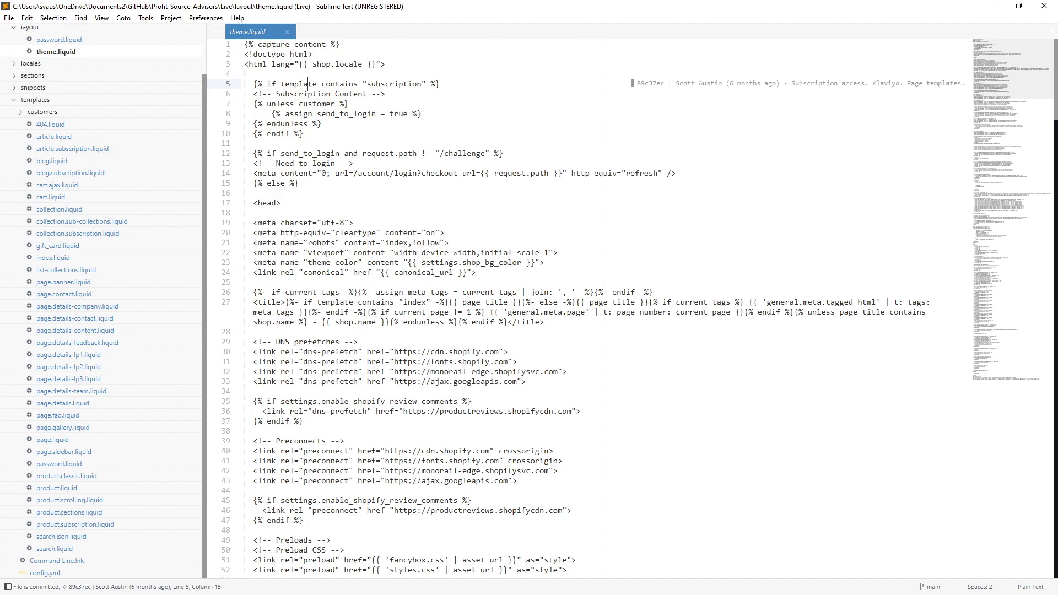
drag(255, 154, 299, 183)
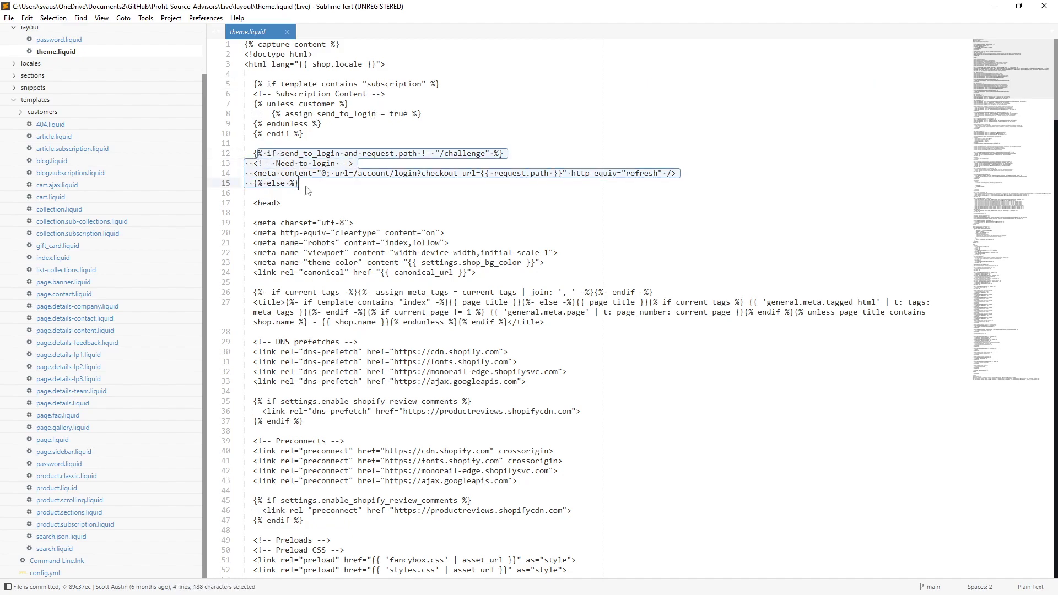
click(298, 188)
drag(300, 183, 245, 183)
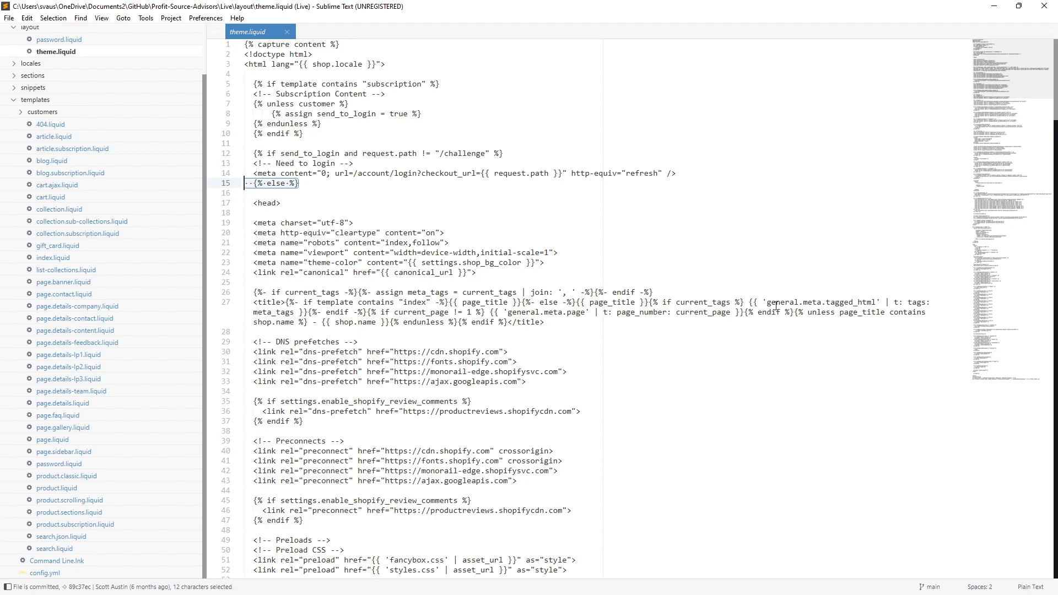
scroll(775, 308, down, 15)
scroll(670, 314, down, 15)
scroll(520, 383, down, 15)
scroll(520, 382, down, 15)
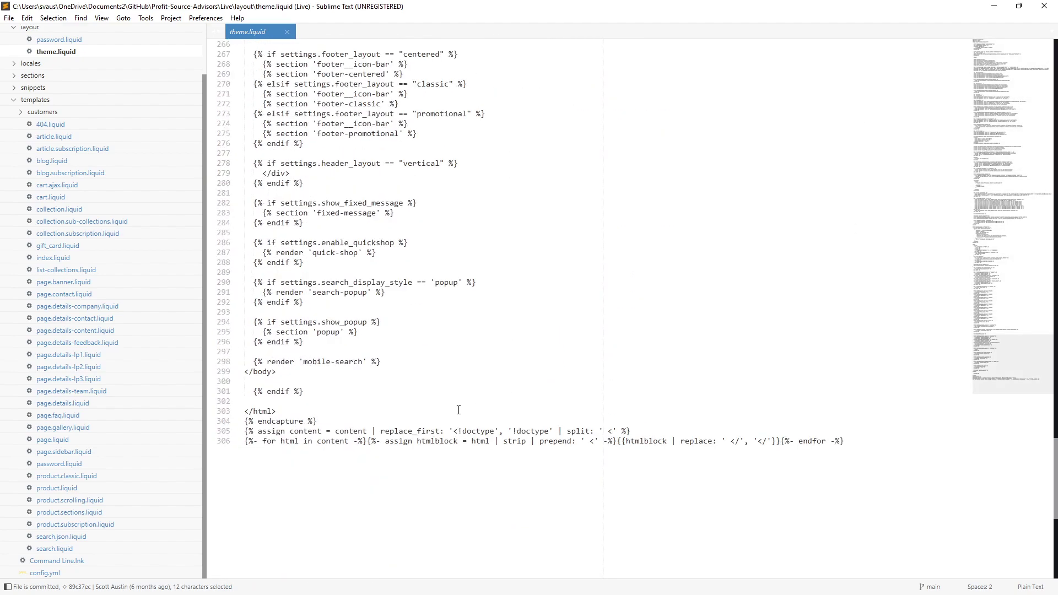
scroll(457, 410, down, 10)
scroll(279, 286, up, 10)
drag(313, 392, 245, 393)
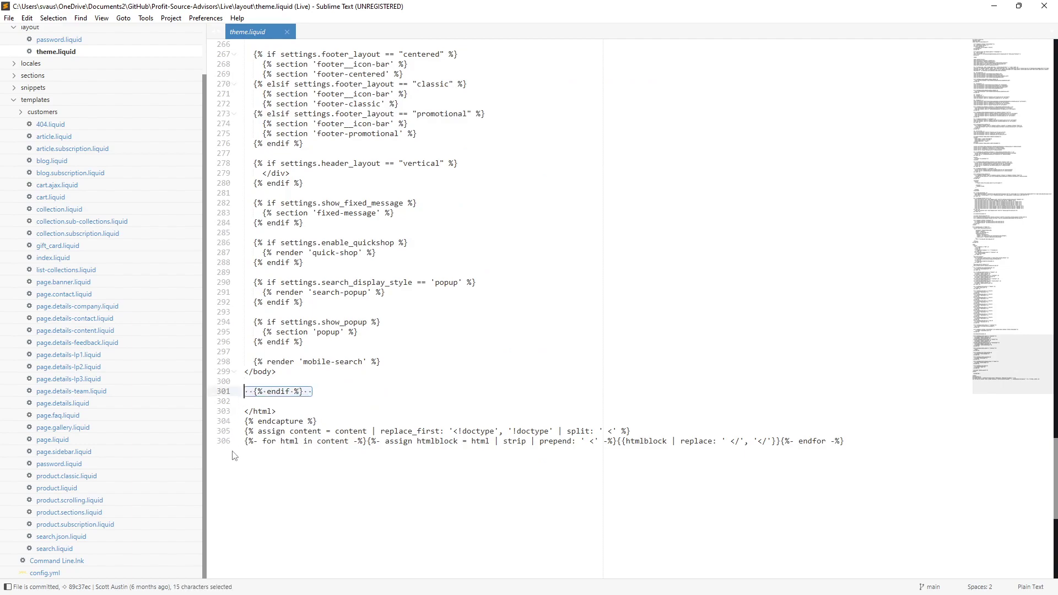
scroll(289, 411, up, 15)
scroll(294, 403, up, 15)
scroll(297, 395, up, 15)
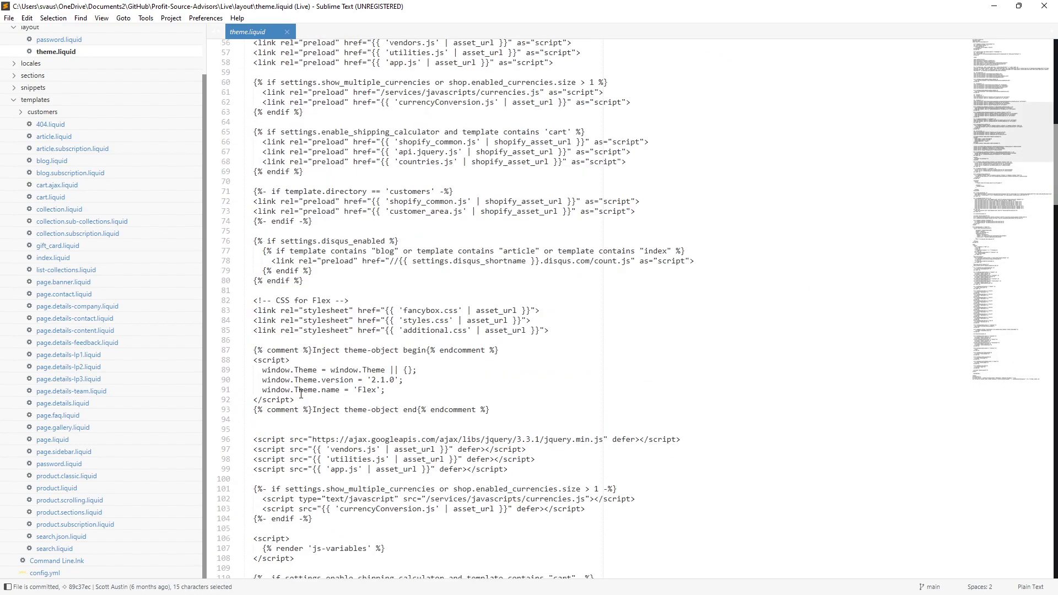
scroll(302, 387, up, 15)
scroll(302, 385, up, 3)
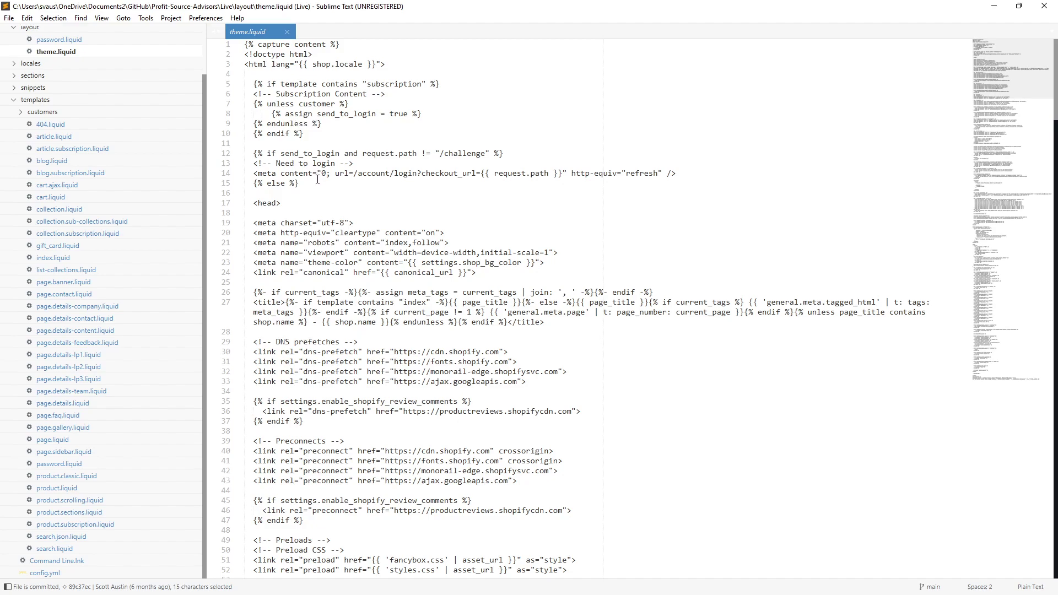
drag(317, 179, 235, 85)
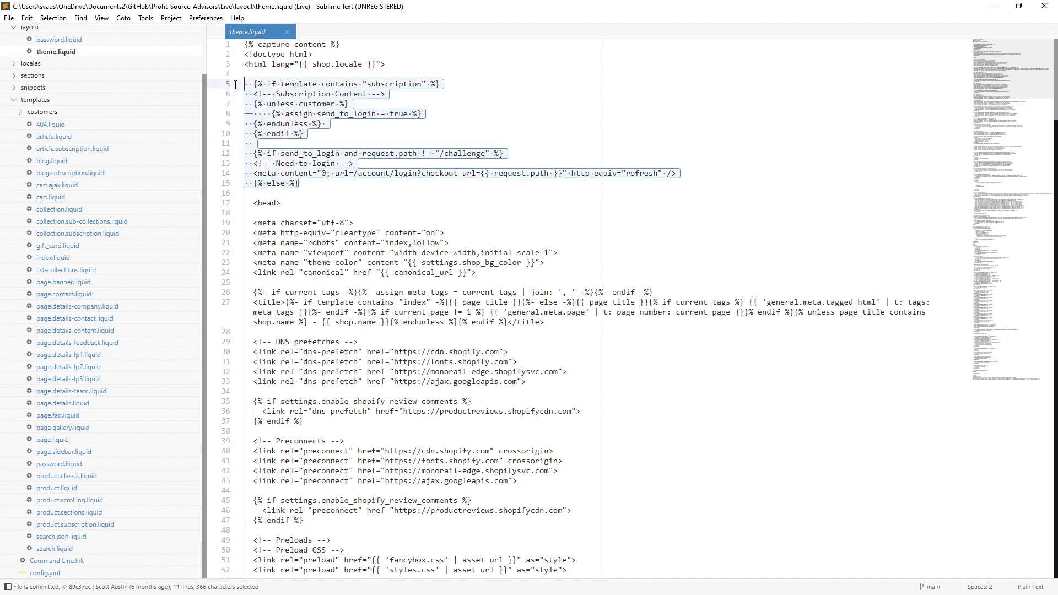
scroll(334, 261, down, 20)
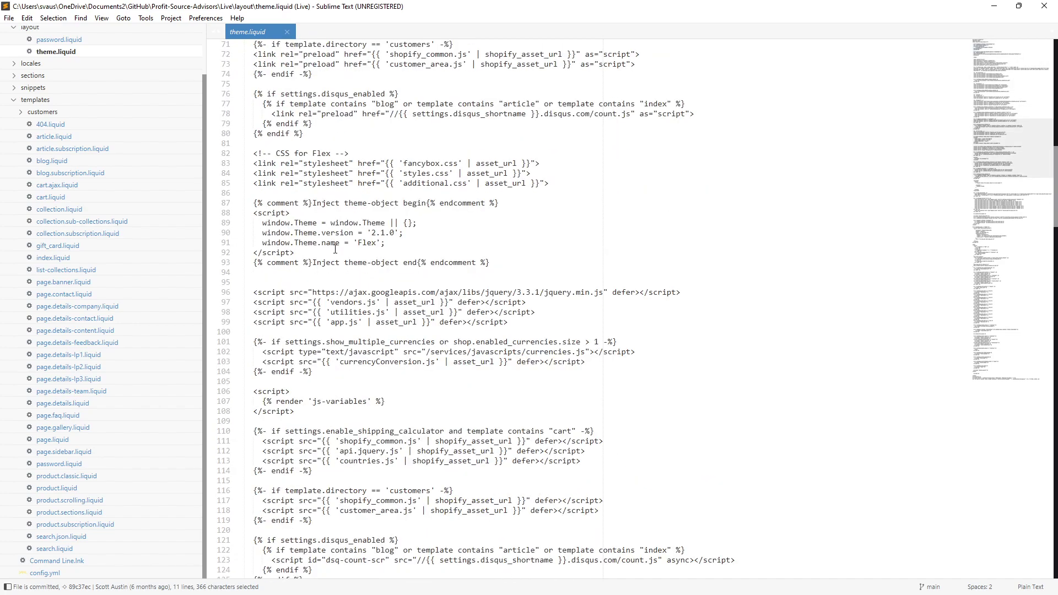
scroll(334, 261, down, 20)
scroll(334, 262, down, 20)
scroll(314, 227, down, 3)
scroll(315, 226, up, 10)
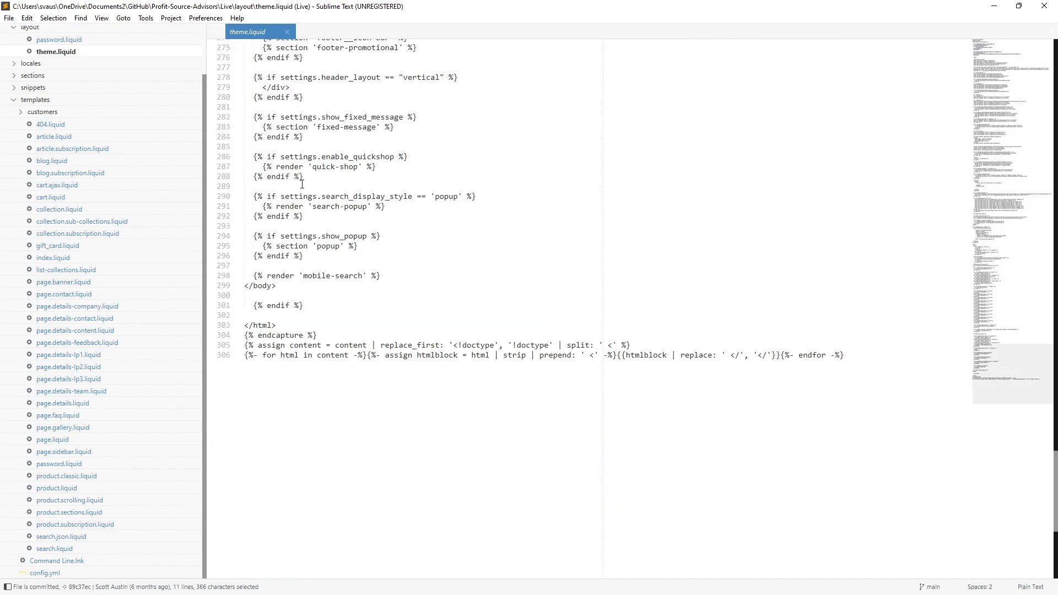
click(224, 312)
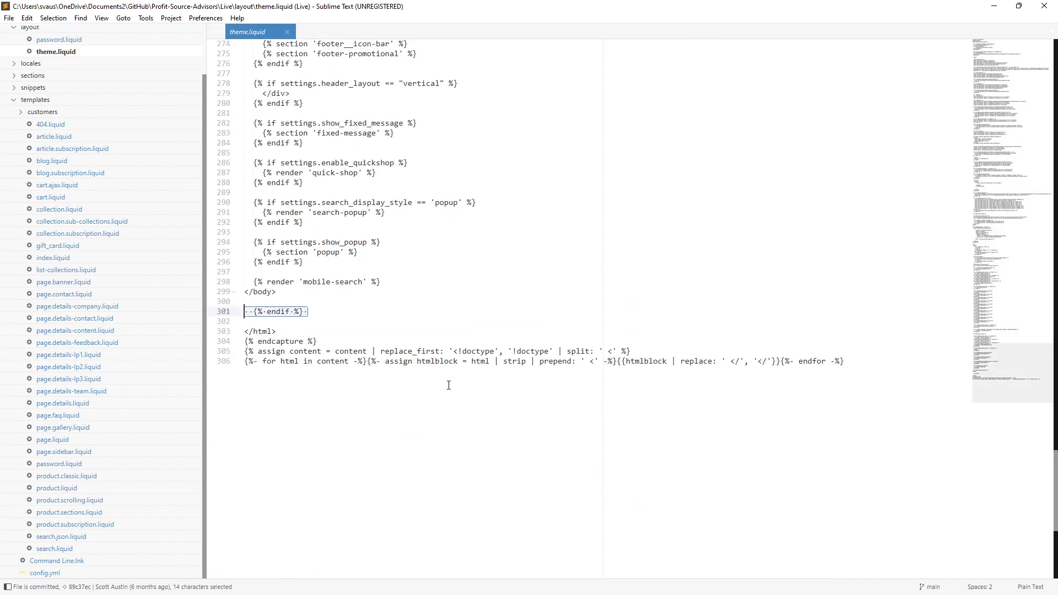
scroll(224, 312, up, 20)
scroll(386, 276, up, 20)
scroll(387, 275, up, 20)
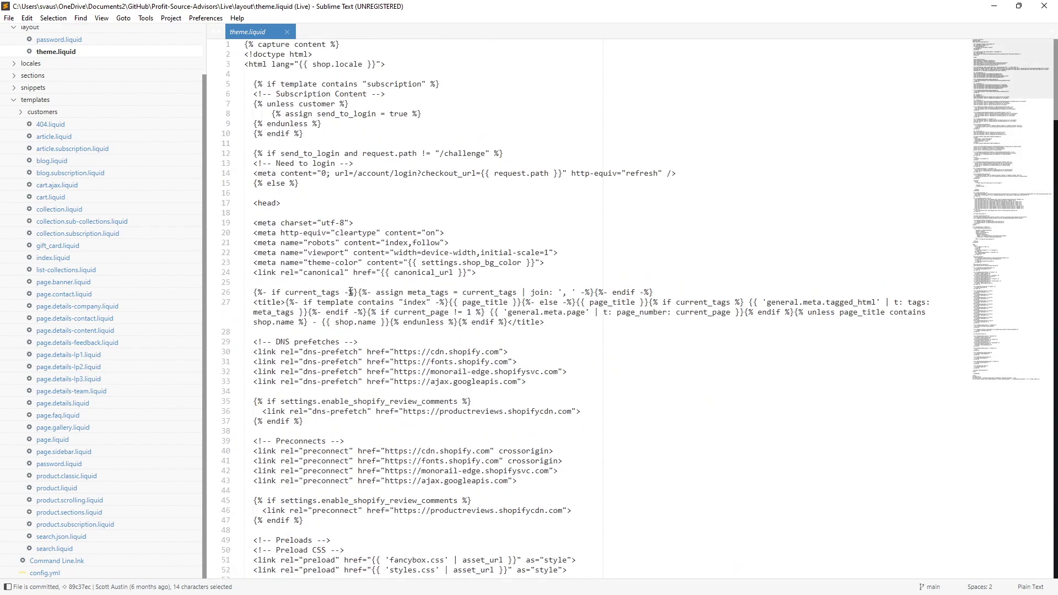
click(281, 152)
drag(279, 153, 339, 157)
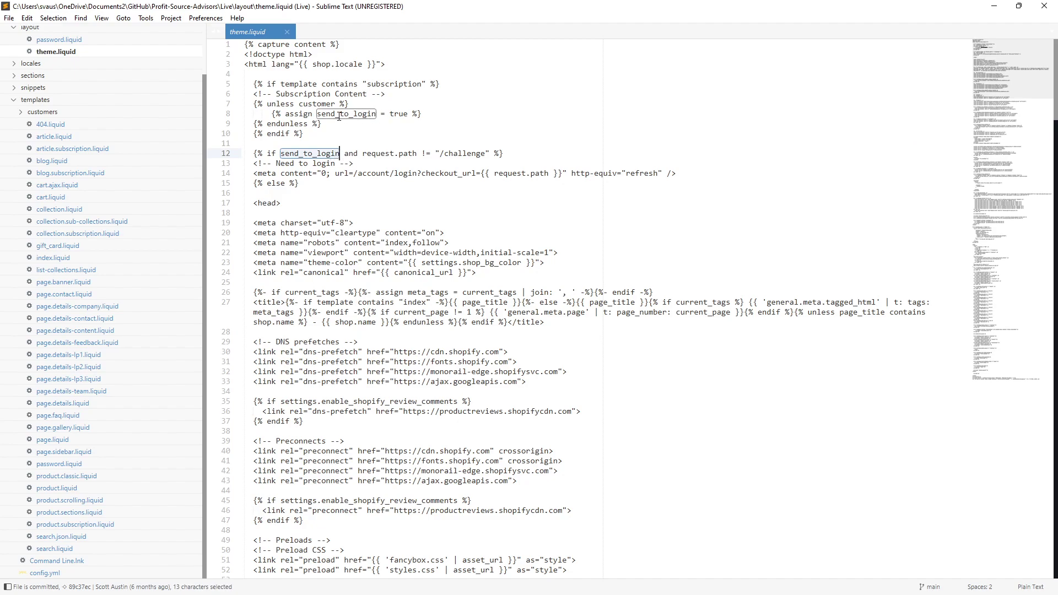
double_click(401, 85)
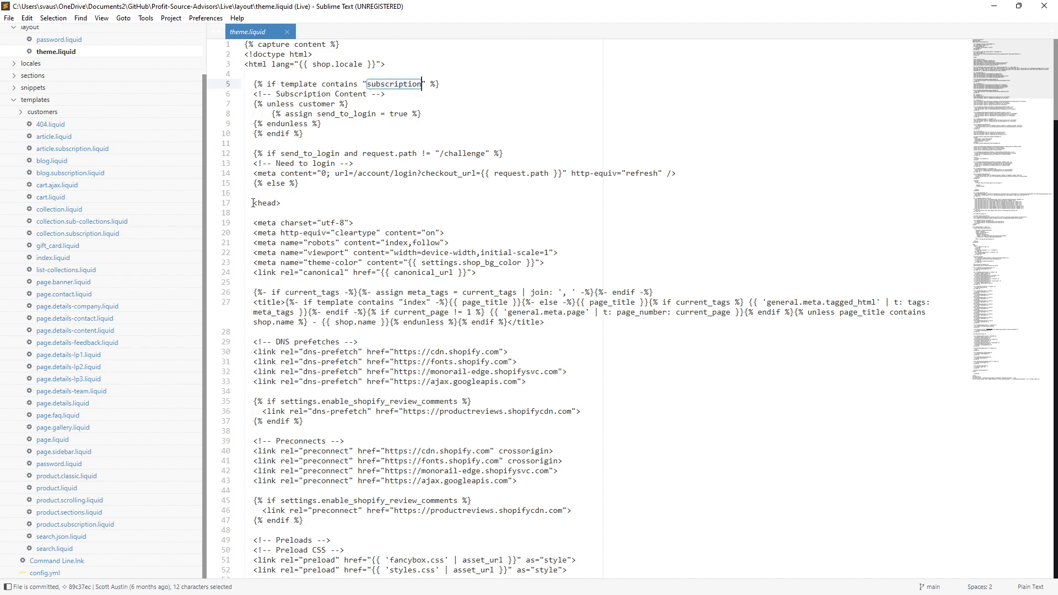
drag(253, 173, 699, 177)
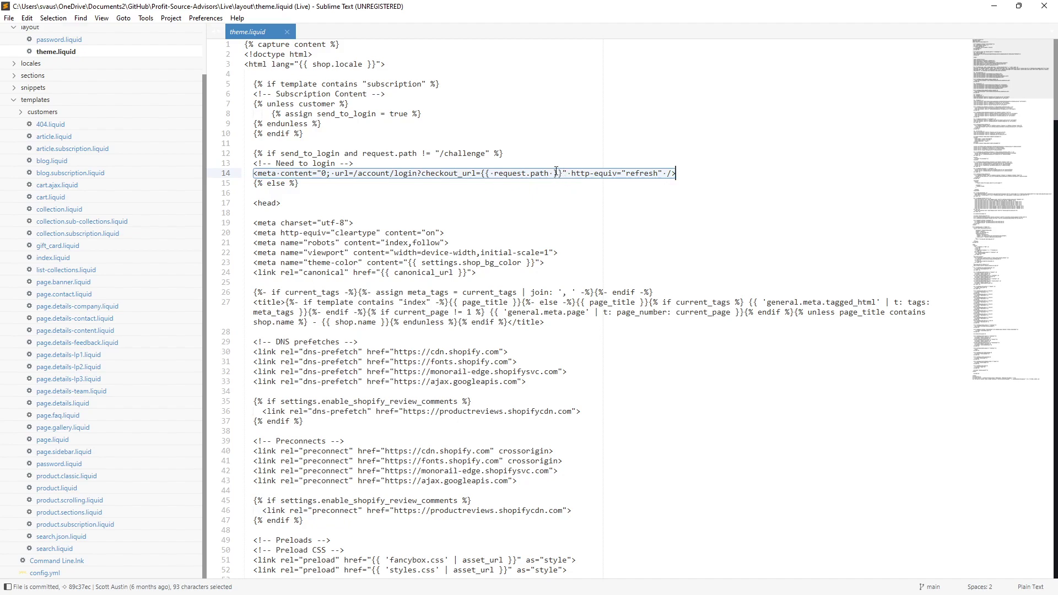
click(554, 173)
drag(563, 173, 481, 173)
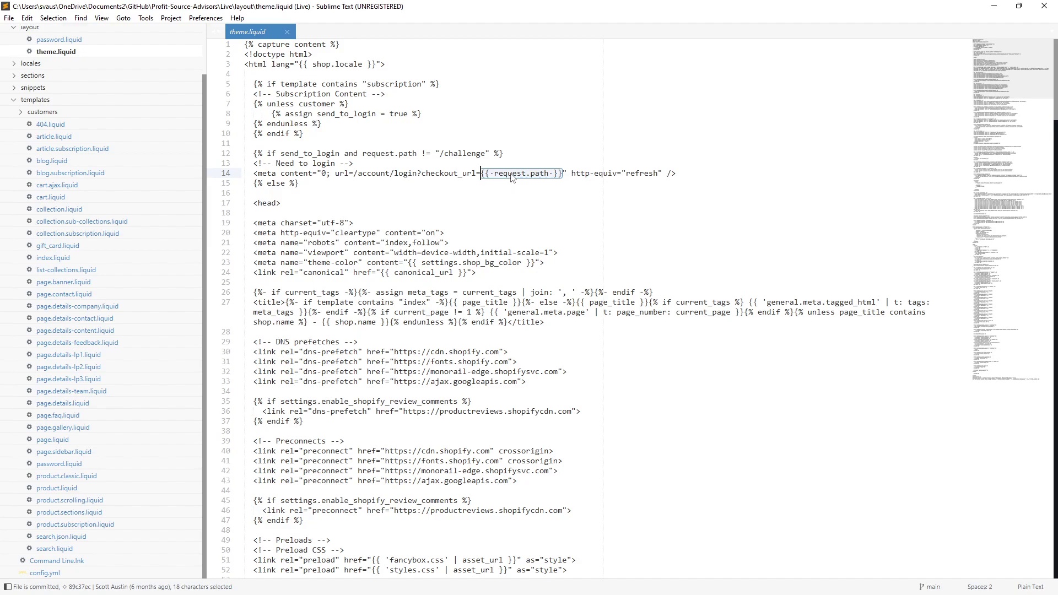
Step: Hide Sublime and request Subscriber Content > Articles while logged out, hitting the login page
click(994, 7)
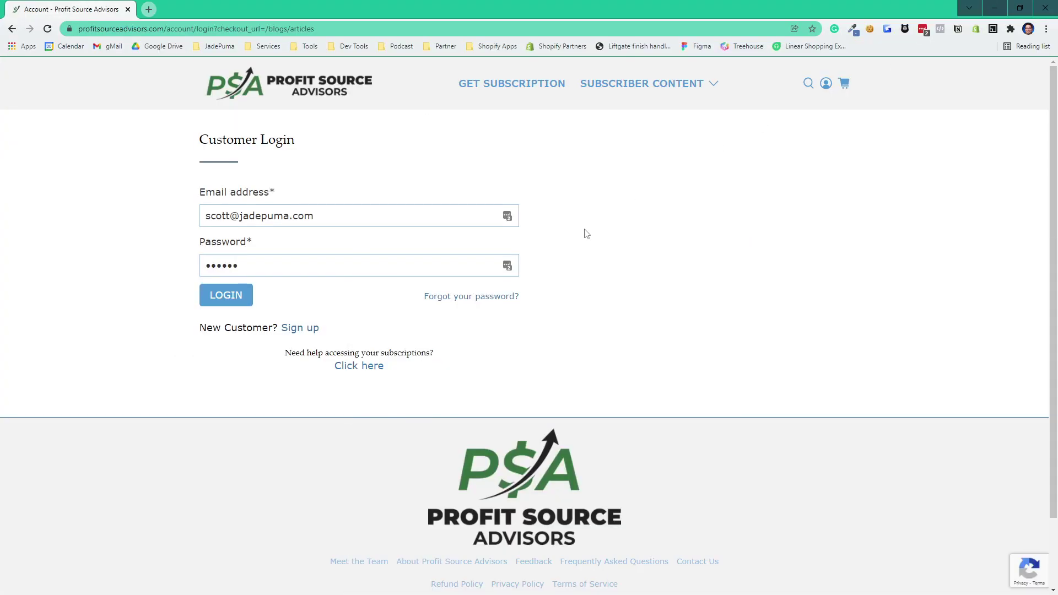
click(647, 82)
mouse_move(642, 84)
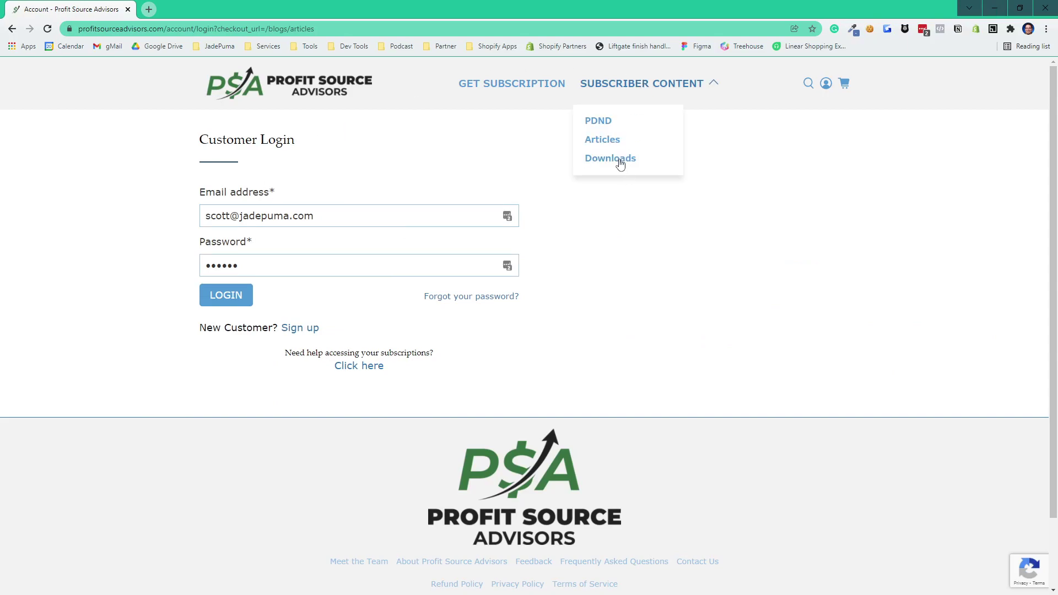
click(610, 142)
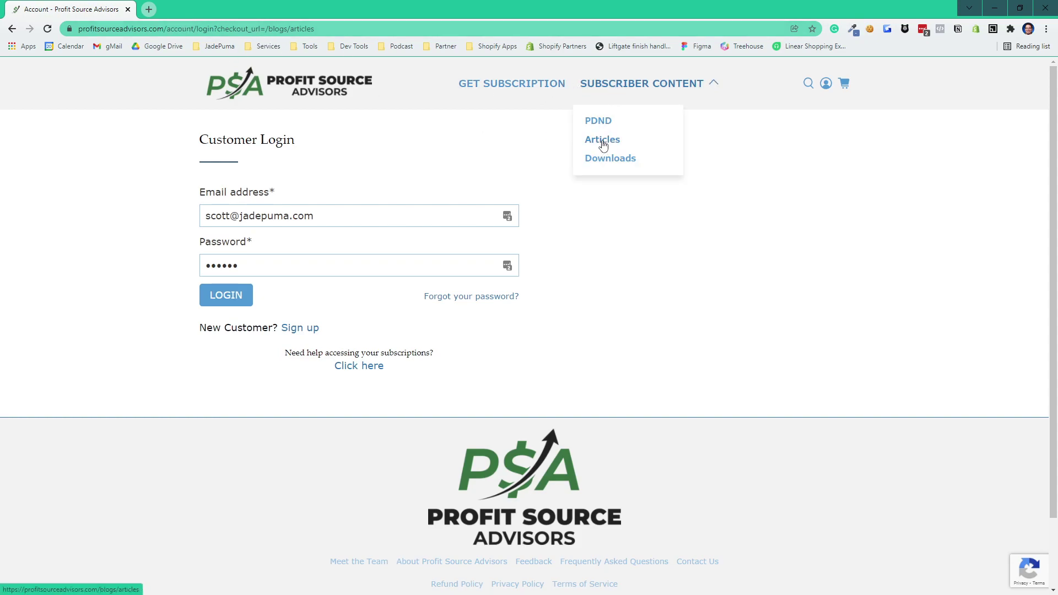
click(603, 145)
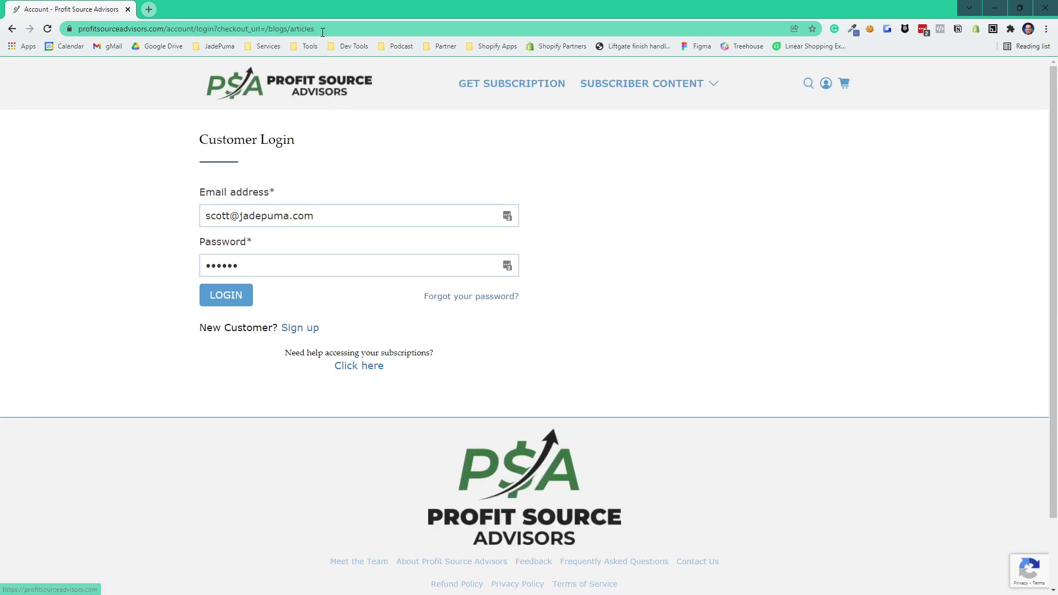
Step: Highlight the checkout_url=/blogs/articles return path, then log in to reach subscriber Articles
drag(315, 28, 267, 30)
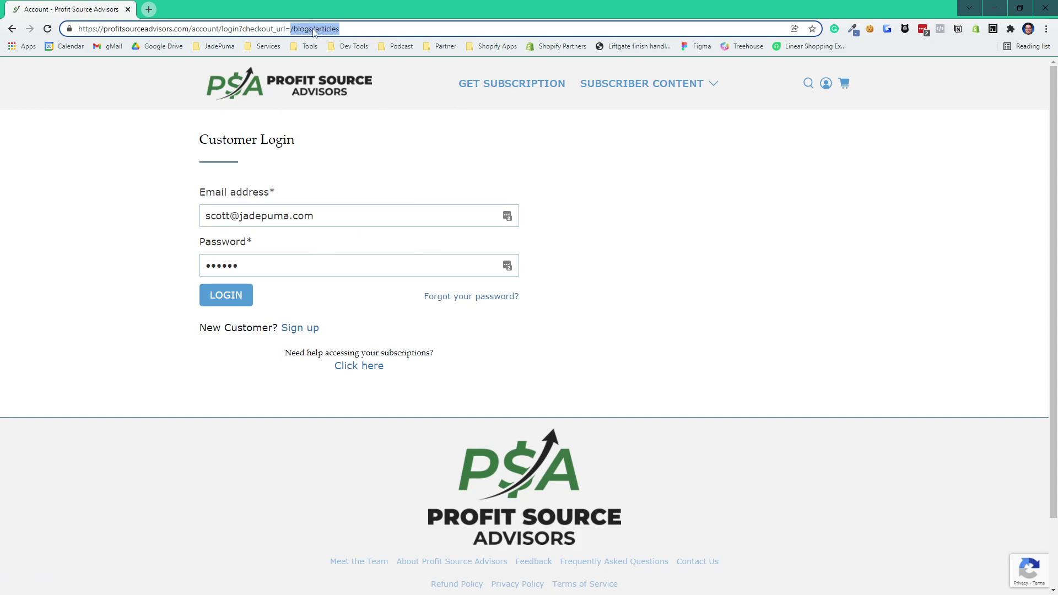
click(719, 226)
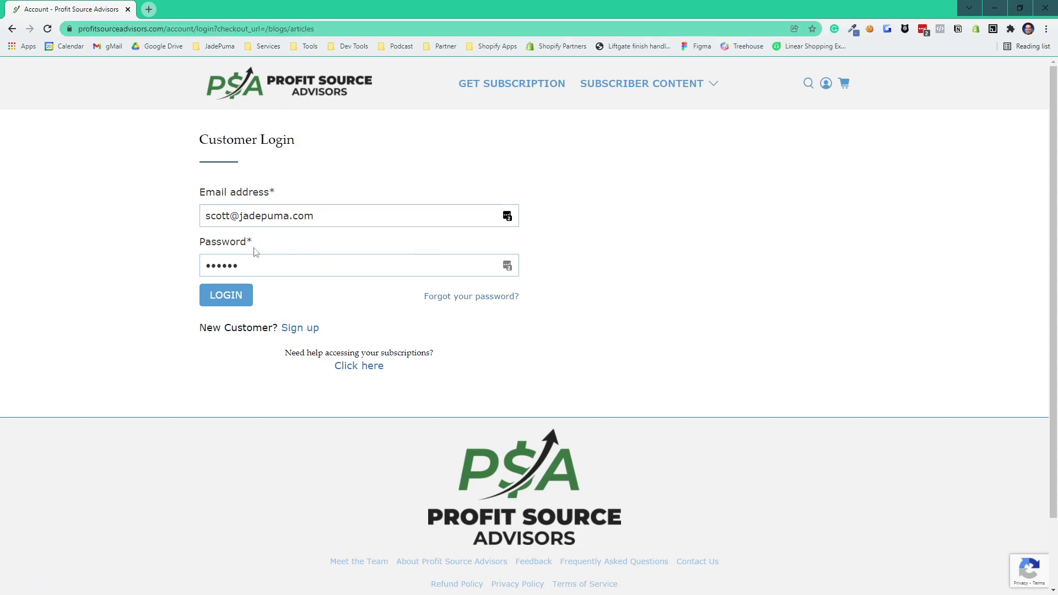
click(224, 303)
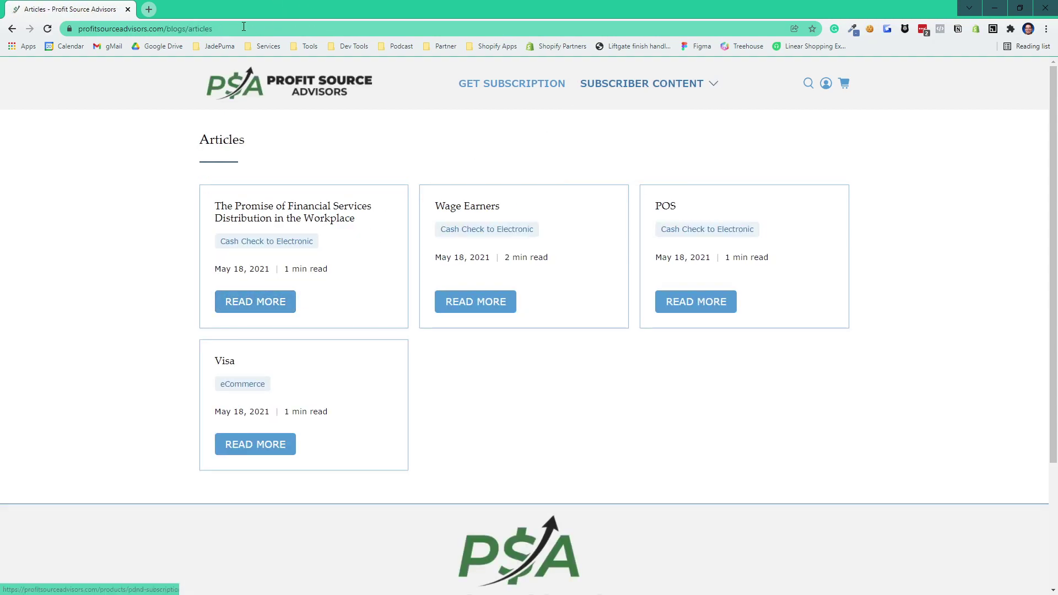
Step: Log out, confirm Downloads redirects to login with /collections/downloads, then minimize Chrome
drag(243, 28, 164, 28)
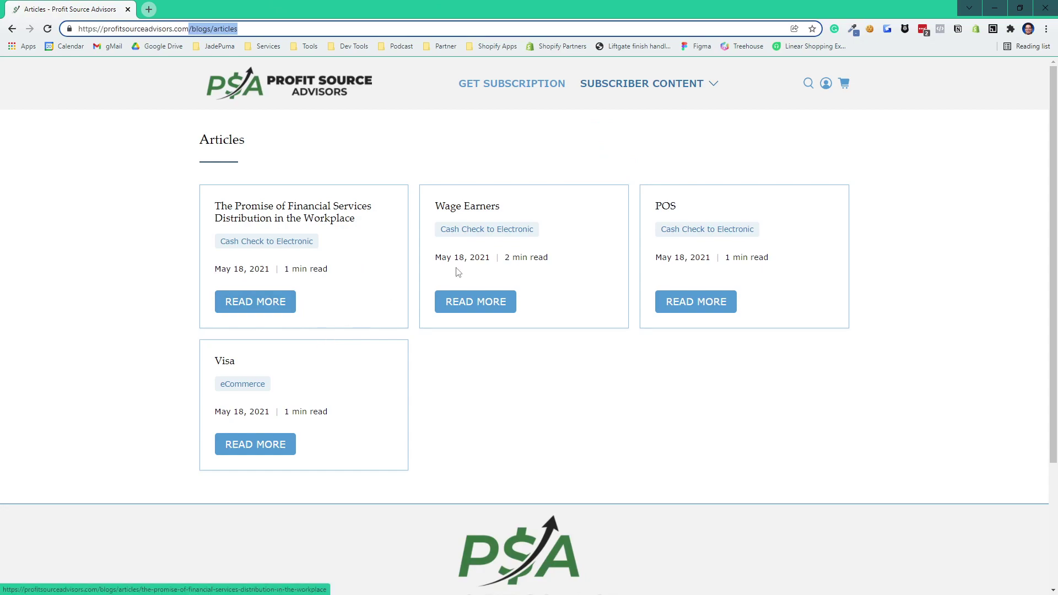
mouse_move(641, 83)
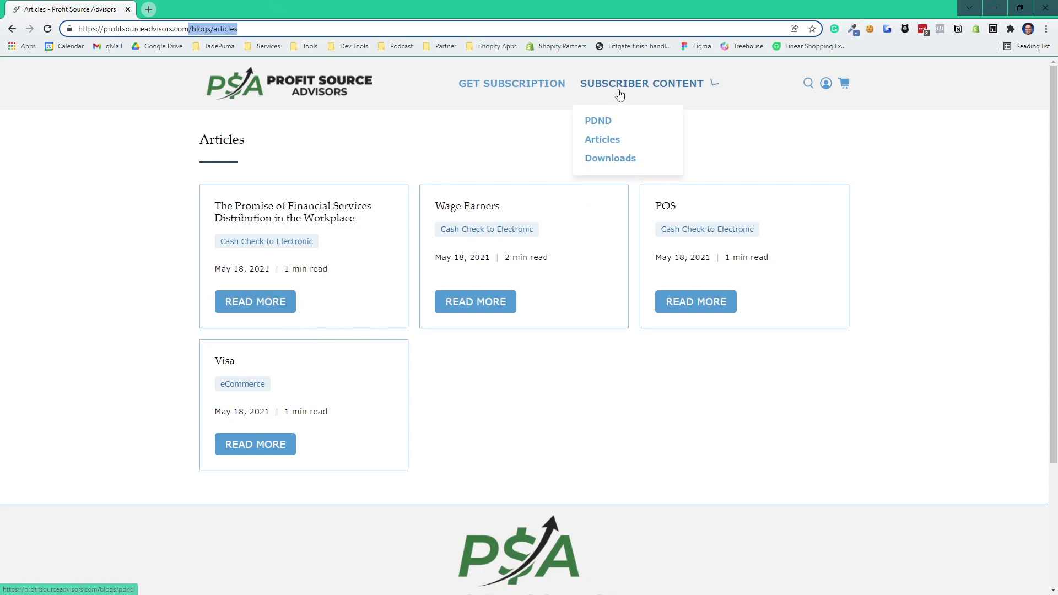
click(607, 160)
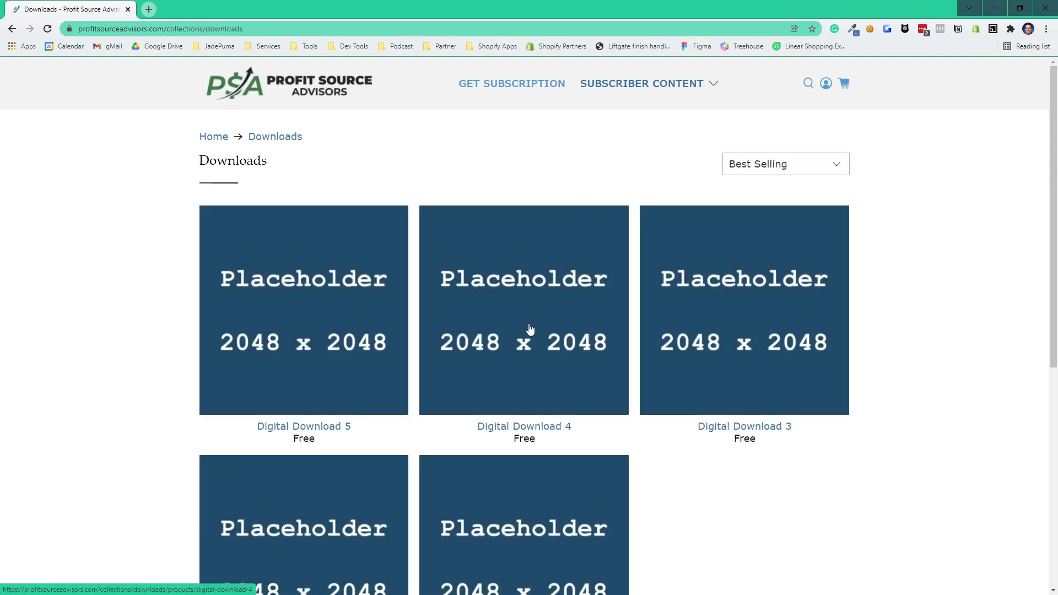
scroll(532, 282, down, 2)
scroll(544, 310, up, 2)
click(825, 84)
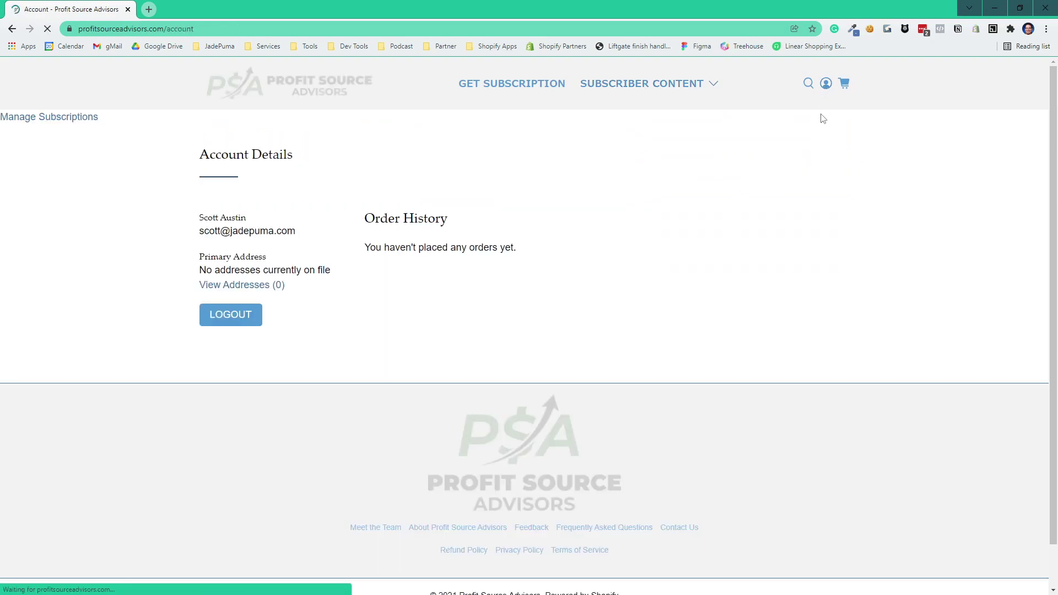
click(231, 315)
mouse_move(641, 83)
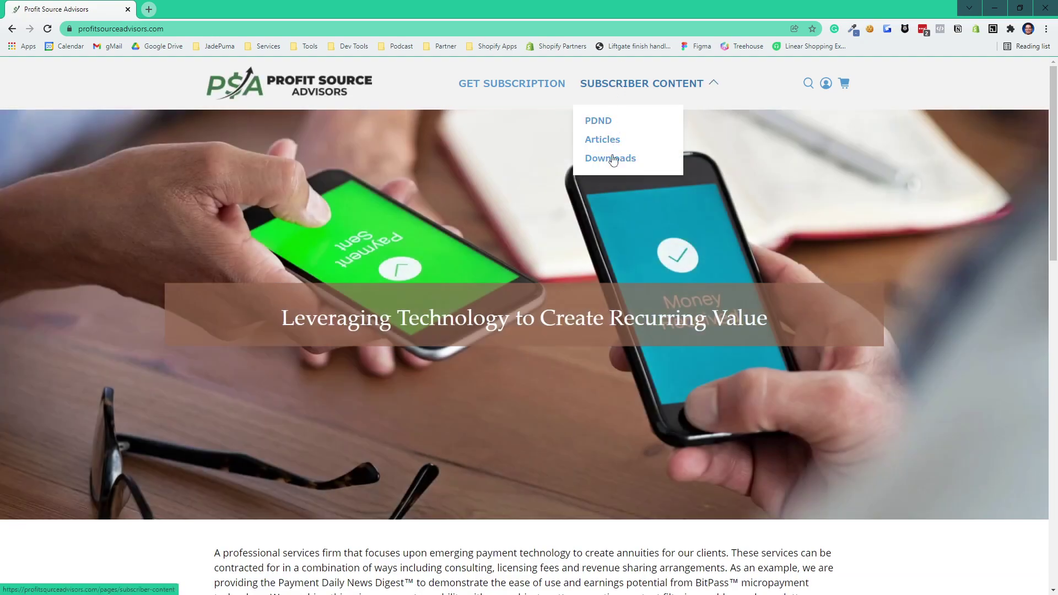
click(611, 160)
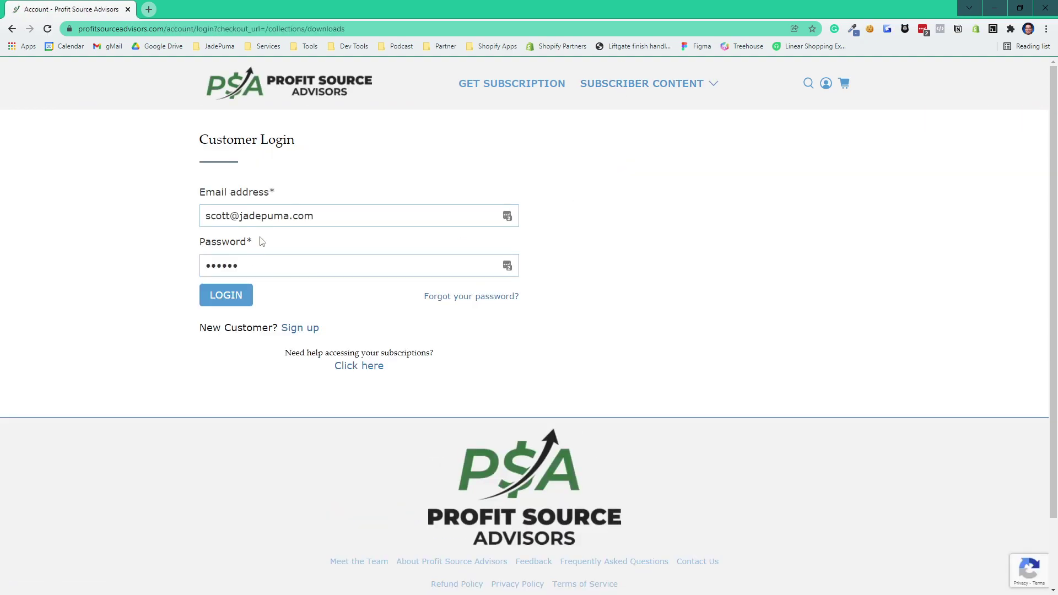
click(997, 12)
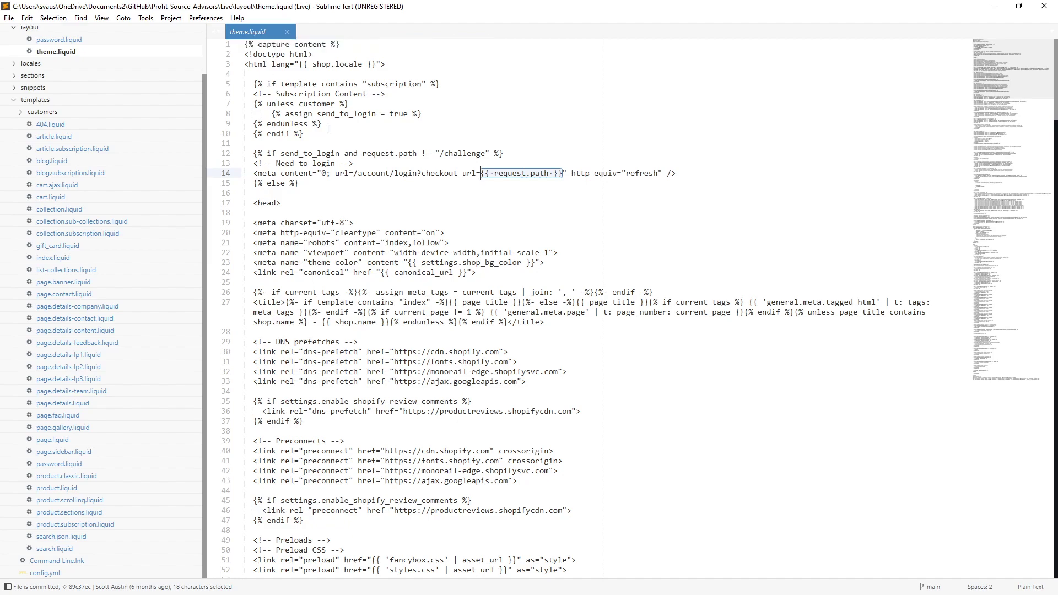
Step: Highlight theme.liquid's lines 5–15 redirect block, then open article.subscription.liquid
drag(247, 84, 245, 193)
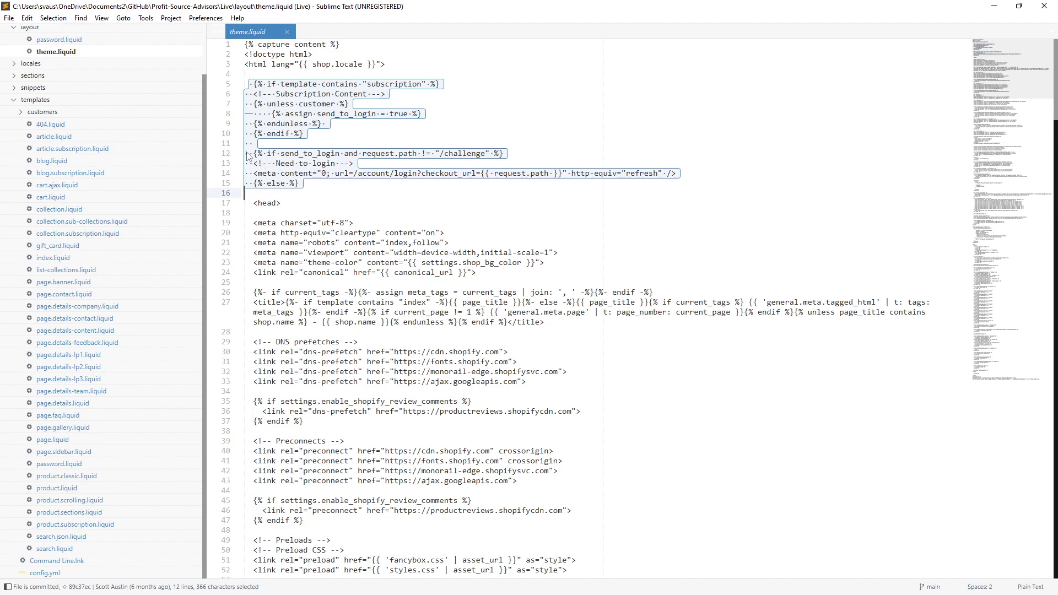
click(60, 154)
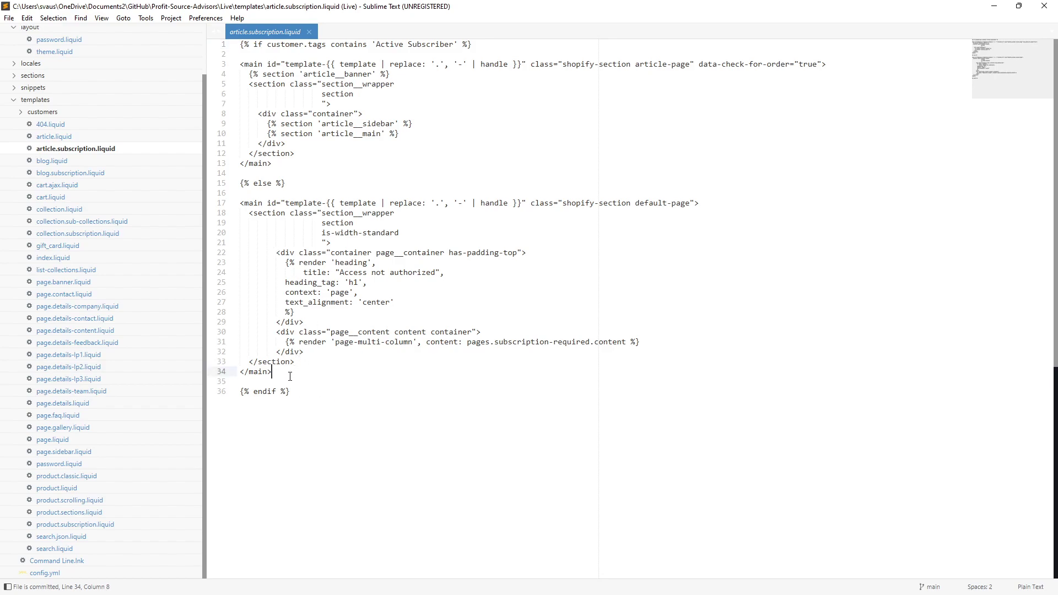
drag(291, 376, 285, 361)
drag(275, 162, 239, 64)
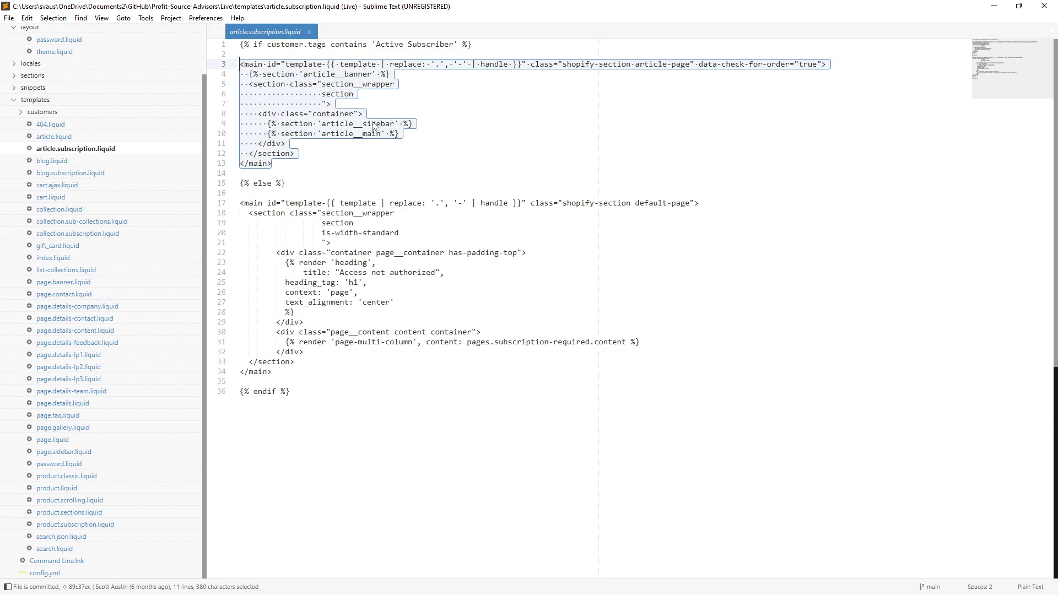
drag(289, 401, 239, 183)
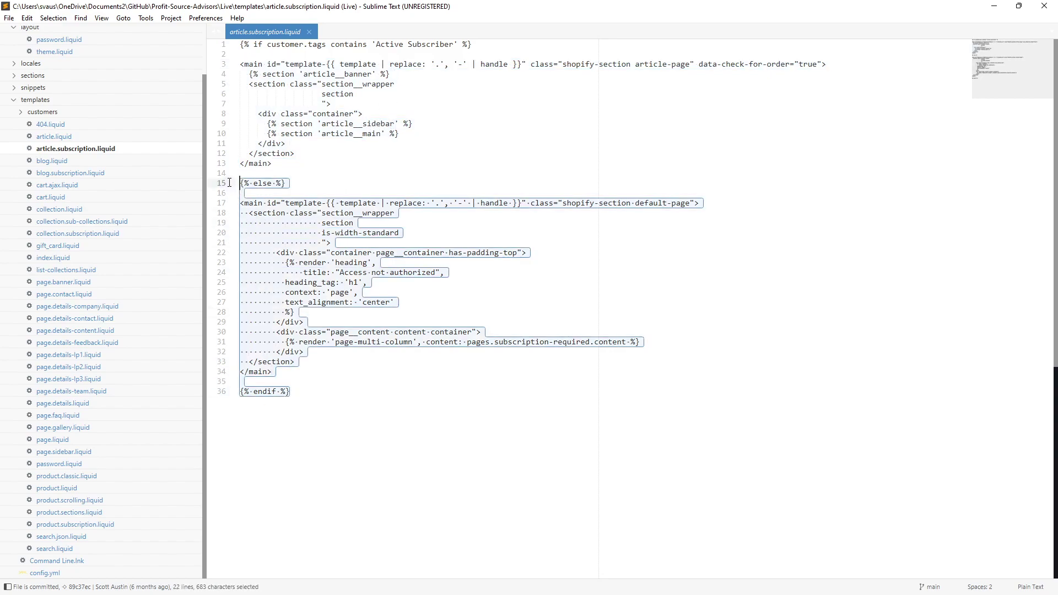
drag(471, 44, 210, 42)
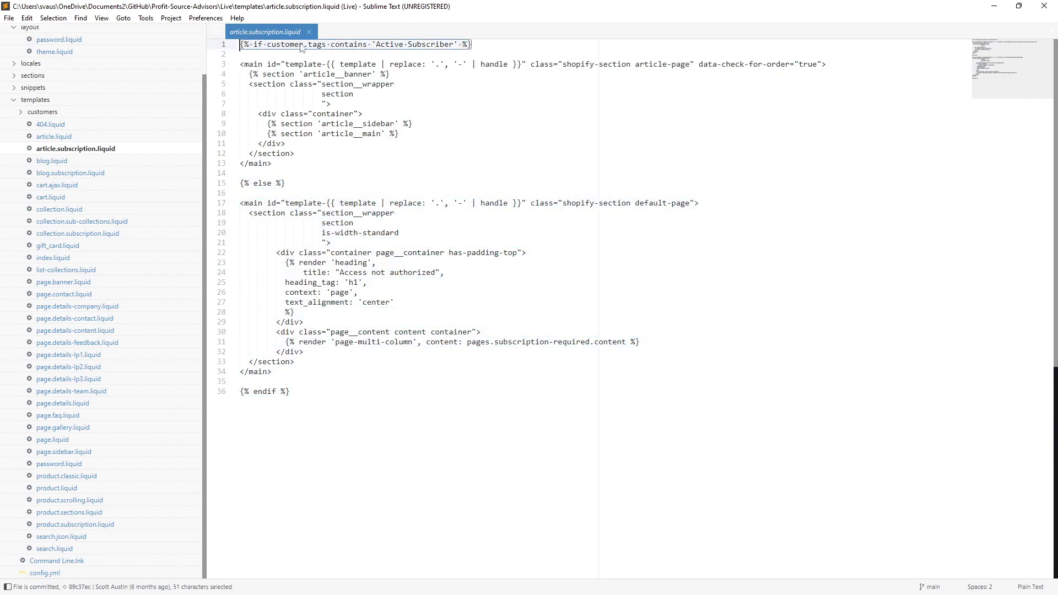
click(489, 167)
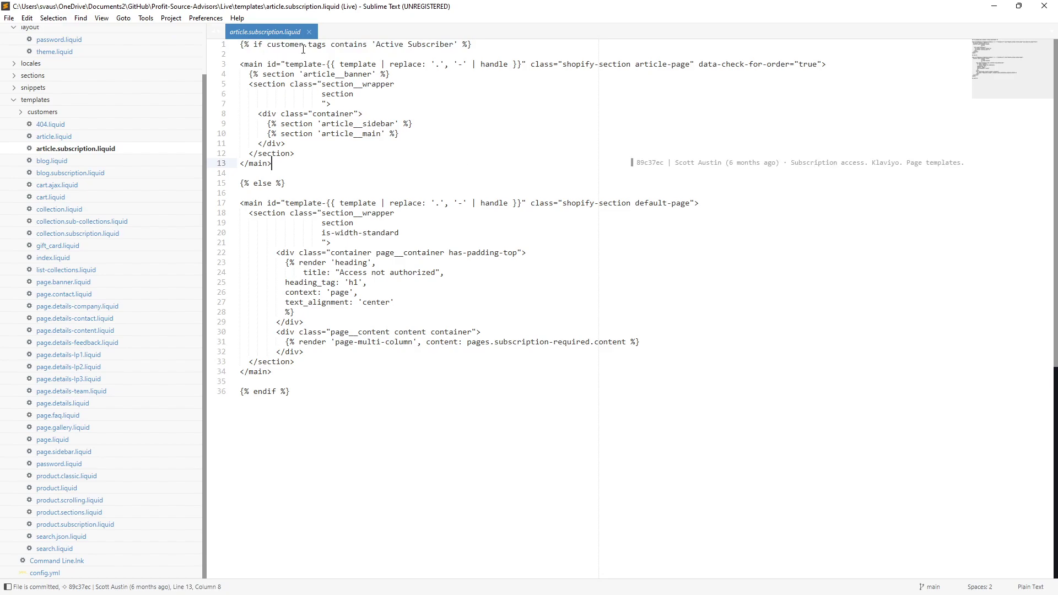
drag(474, 44, 231, 52)
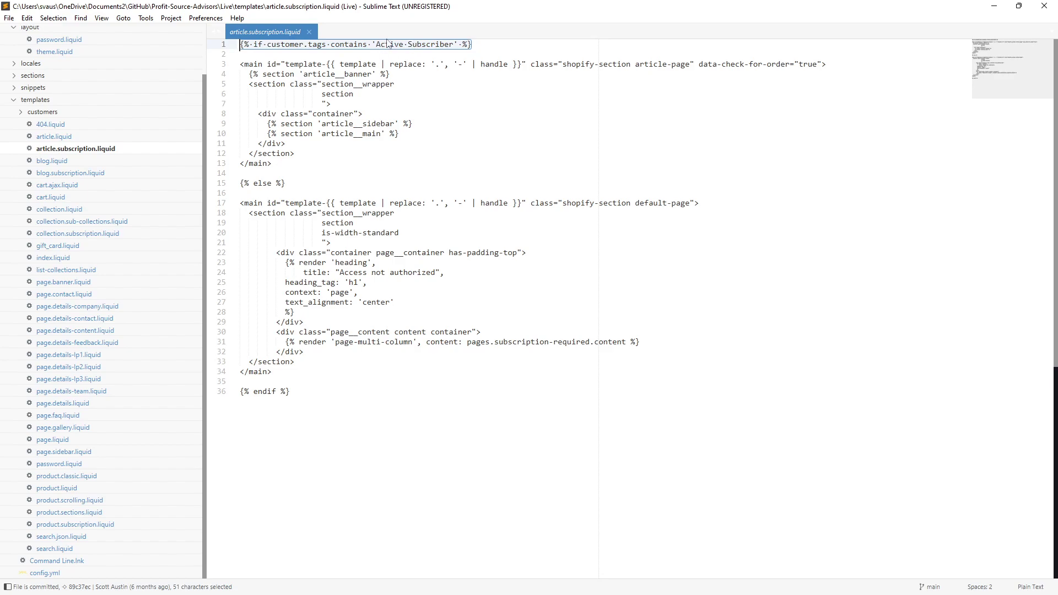
click(406, 64)
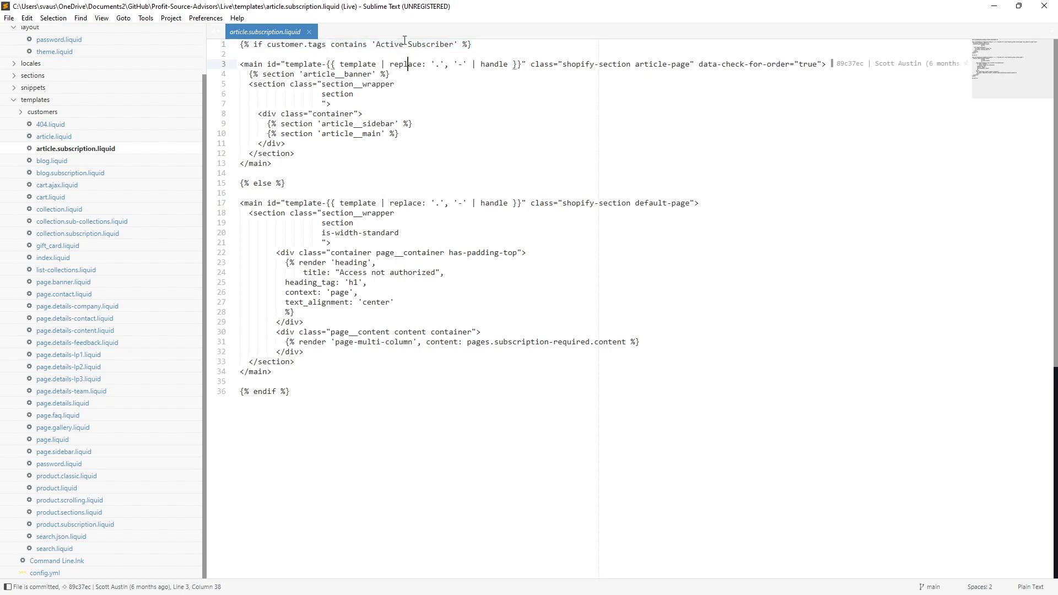
drag(377, 44, 453, 46)
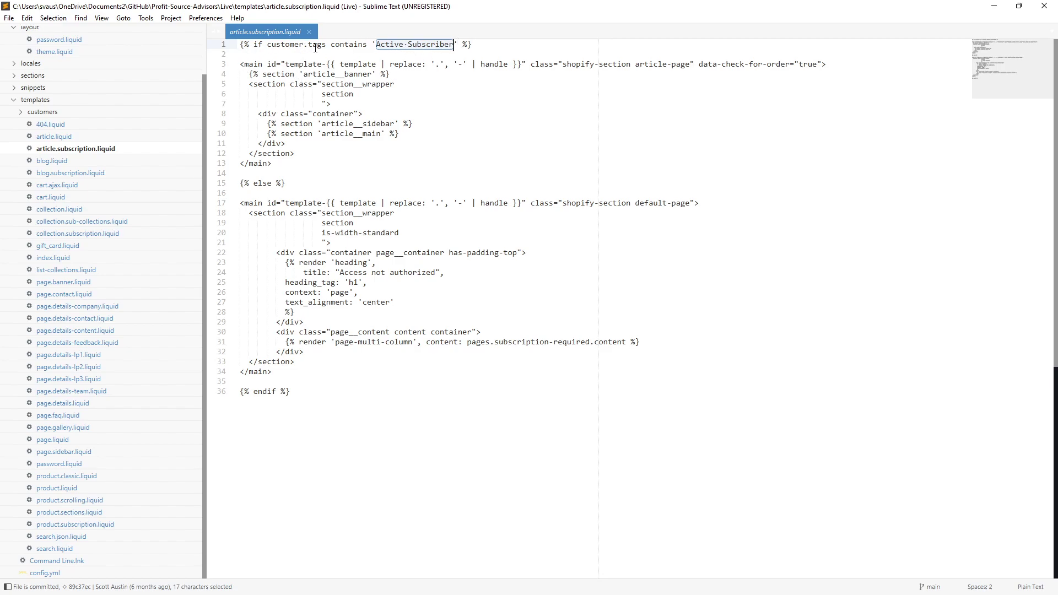
click(477, 45)
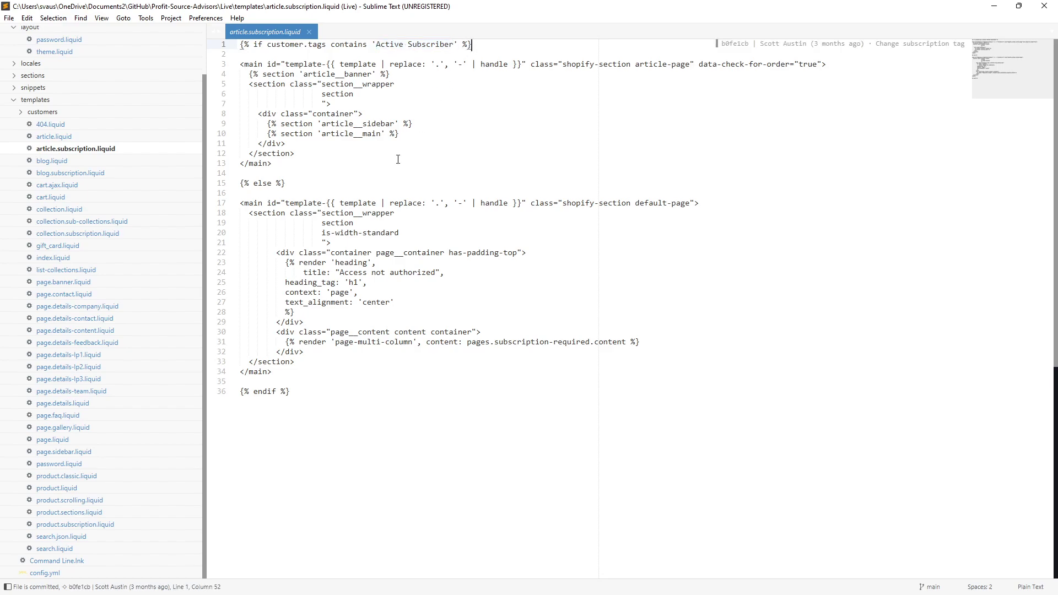
drag(307, 166, 241, 70)
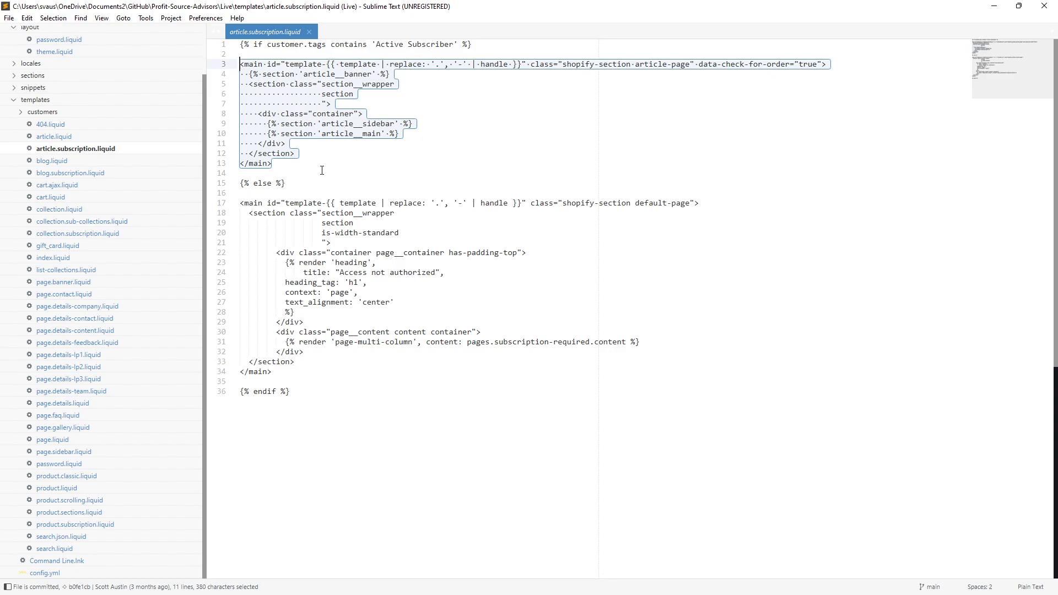
drag(293, 187, 227, 186)
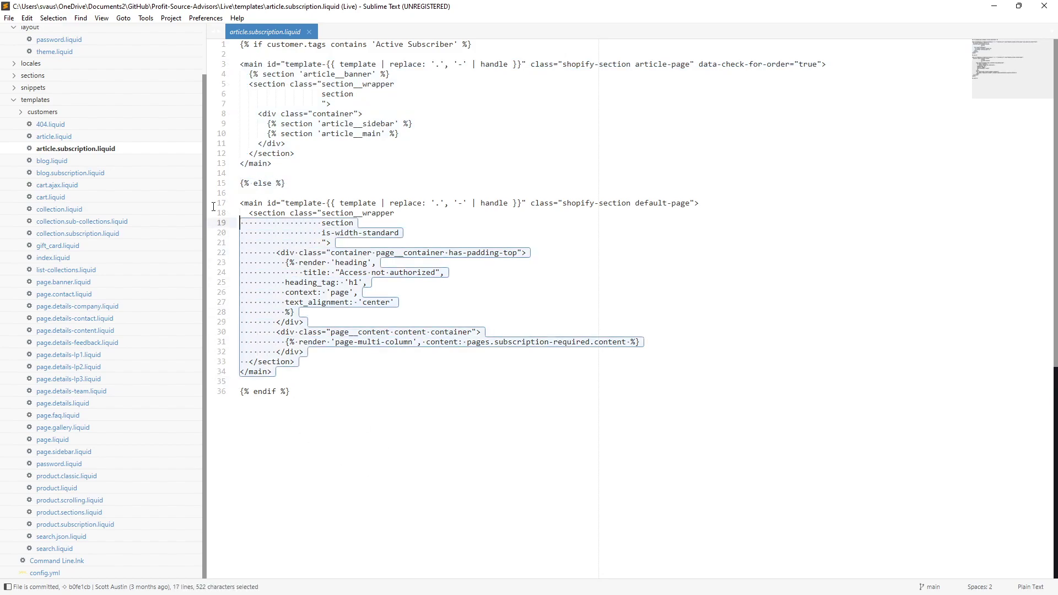
drag(280, 377, 207, 207)
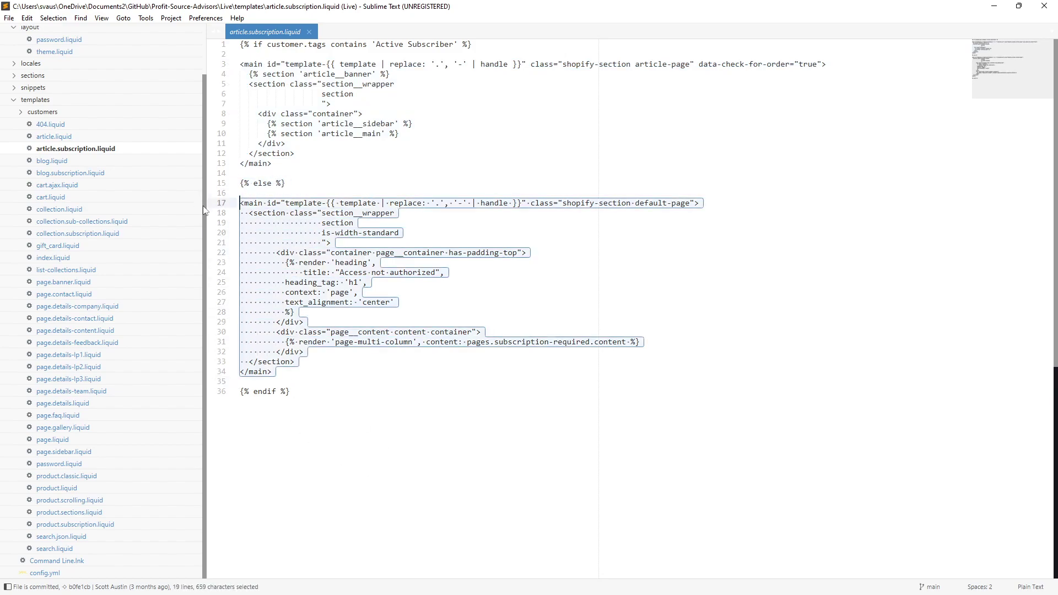
click(412, 289)
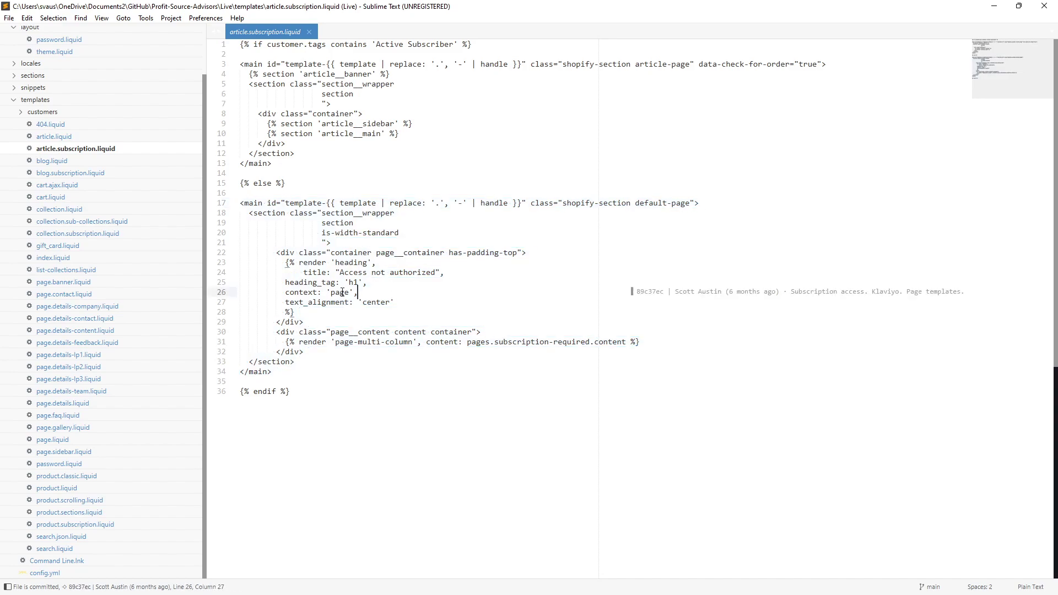
mouse_move(338, 273)
mouse_down()
mouse_move(437, 288)
mouse_move(436, 273)
mouse_up()
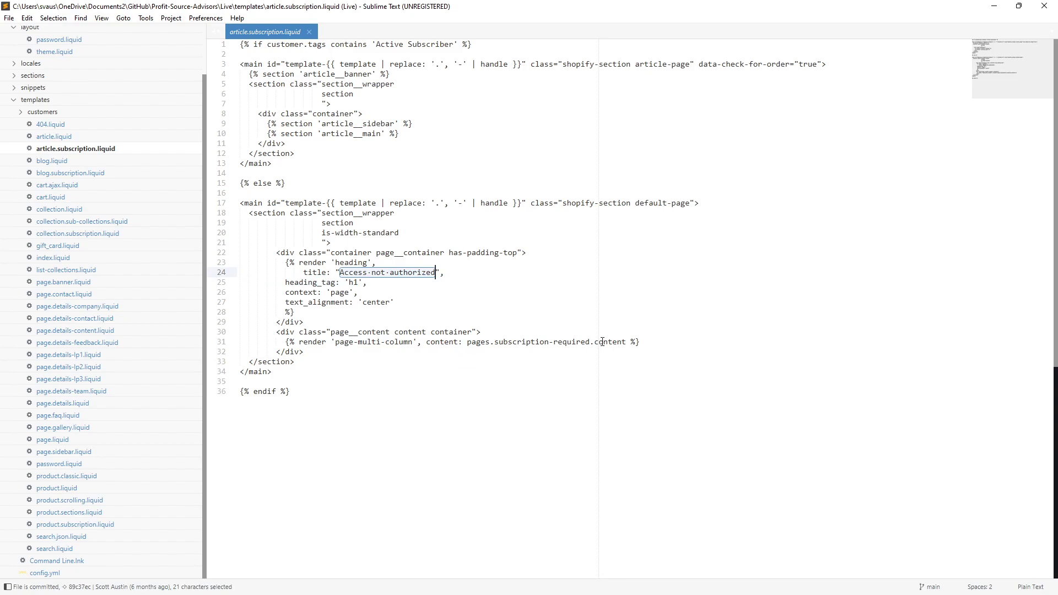
mouse_move(468, 341)
mouse_down()
mouse_move(631, 342)
mouse_move(609, 345)
mouse_up()
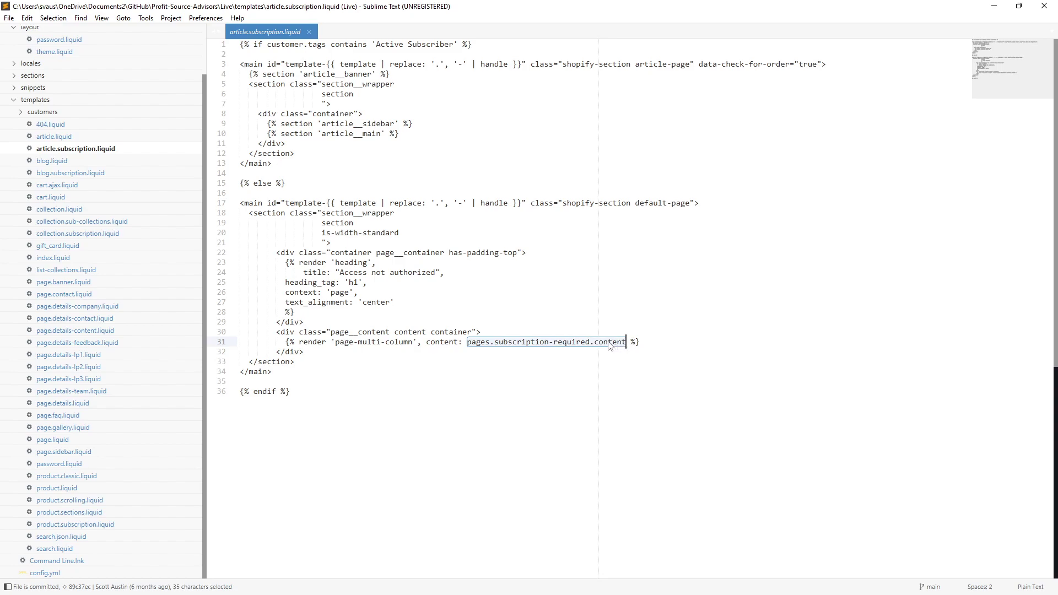
click(478, 359)
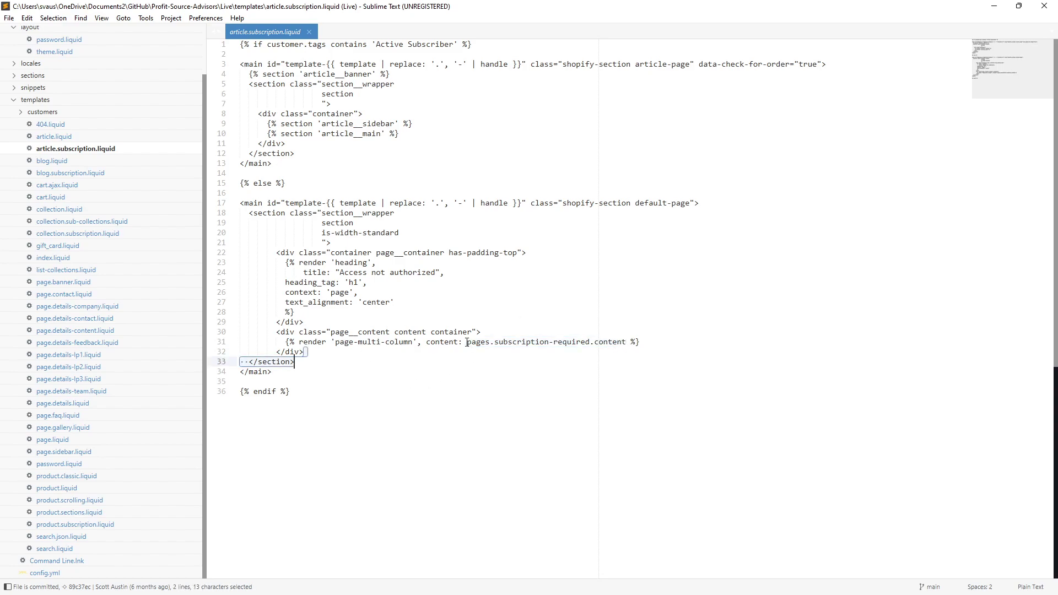
drag(467, 341, 628, 343)
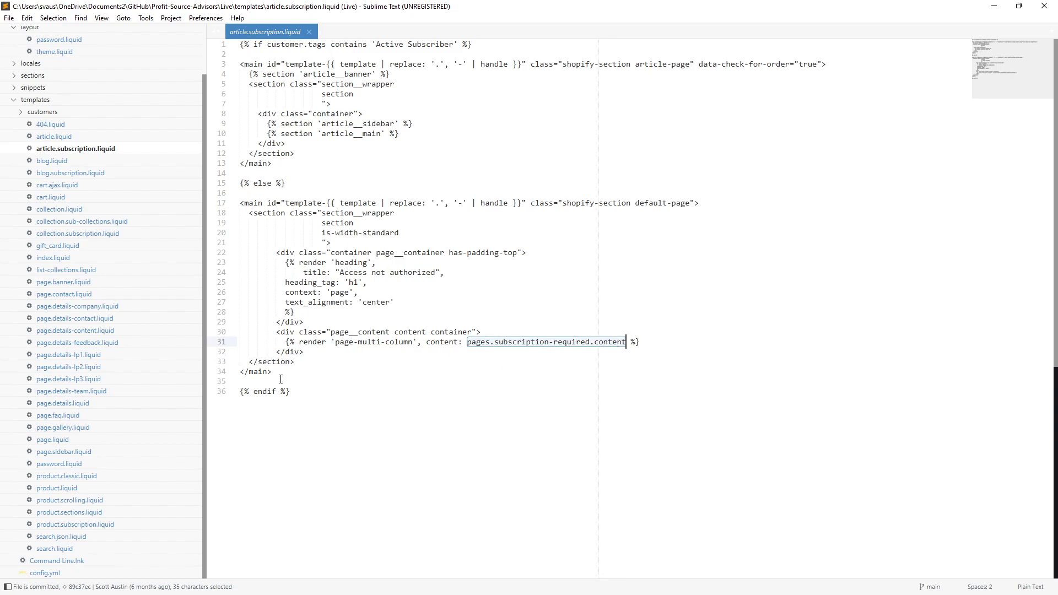
drag(280, 374, 207, 201)
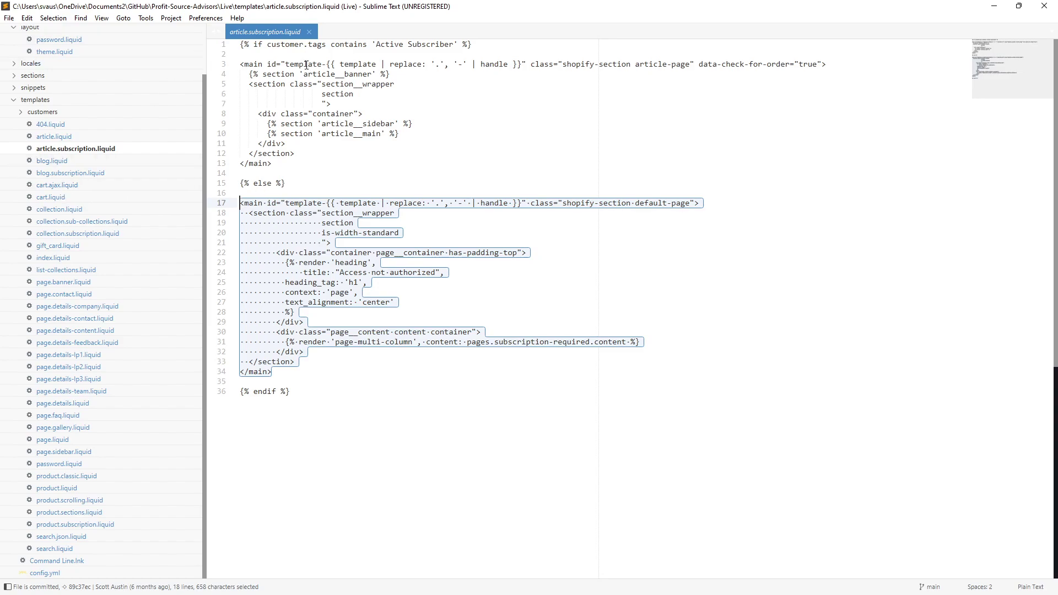
drag(472, 44, 240, 44)
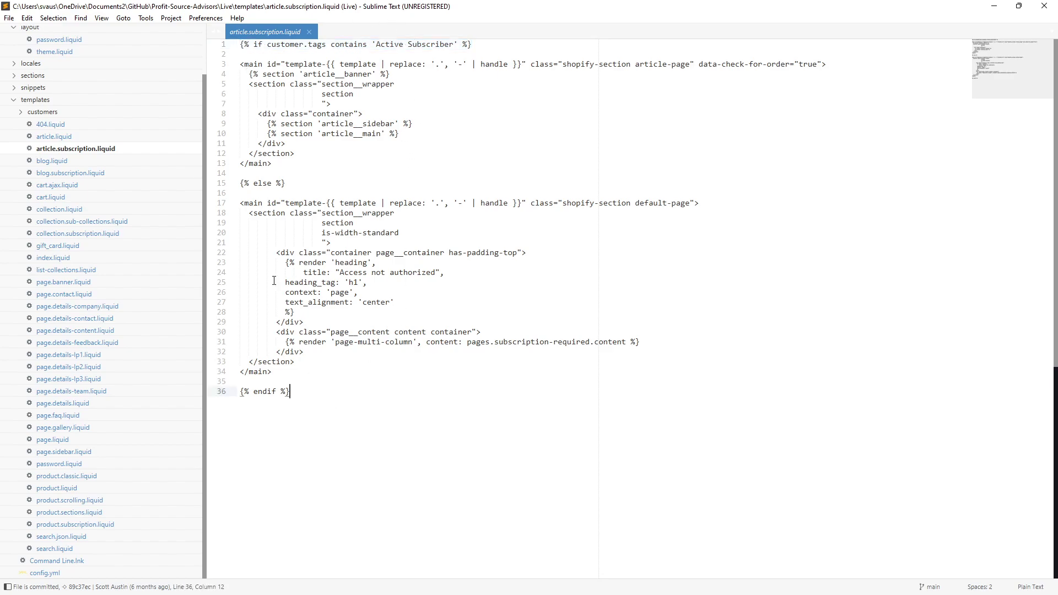
key(ctrl+a)
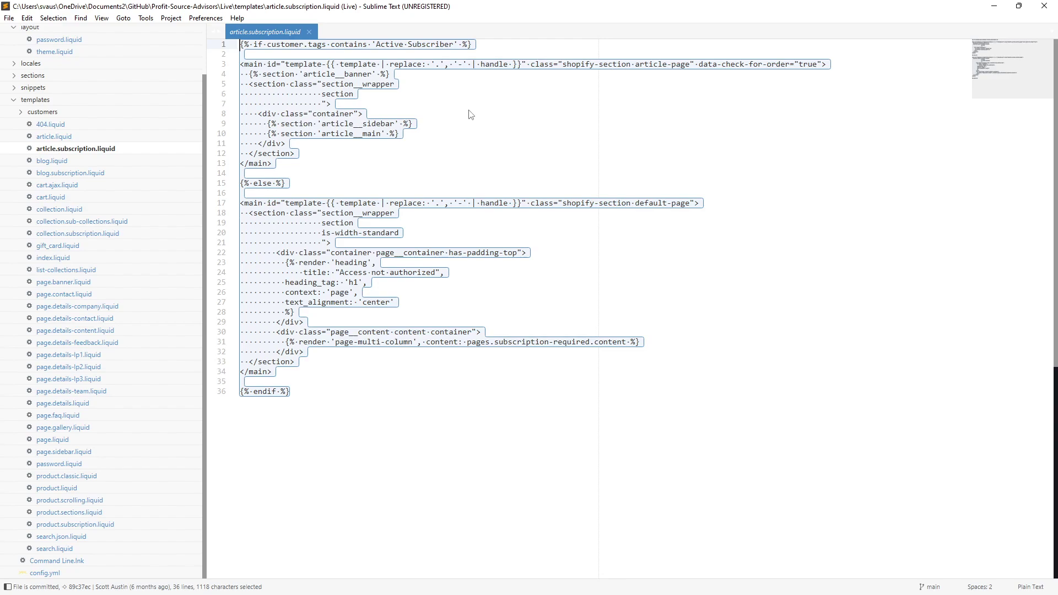
click(380, 169)
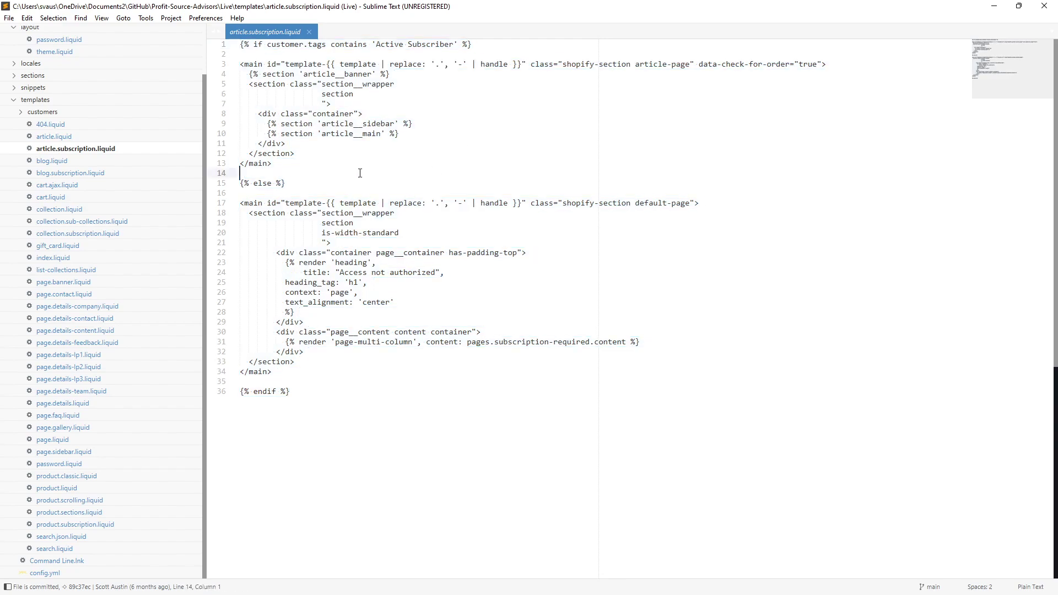